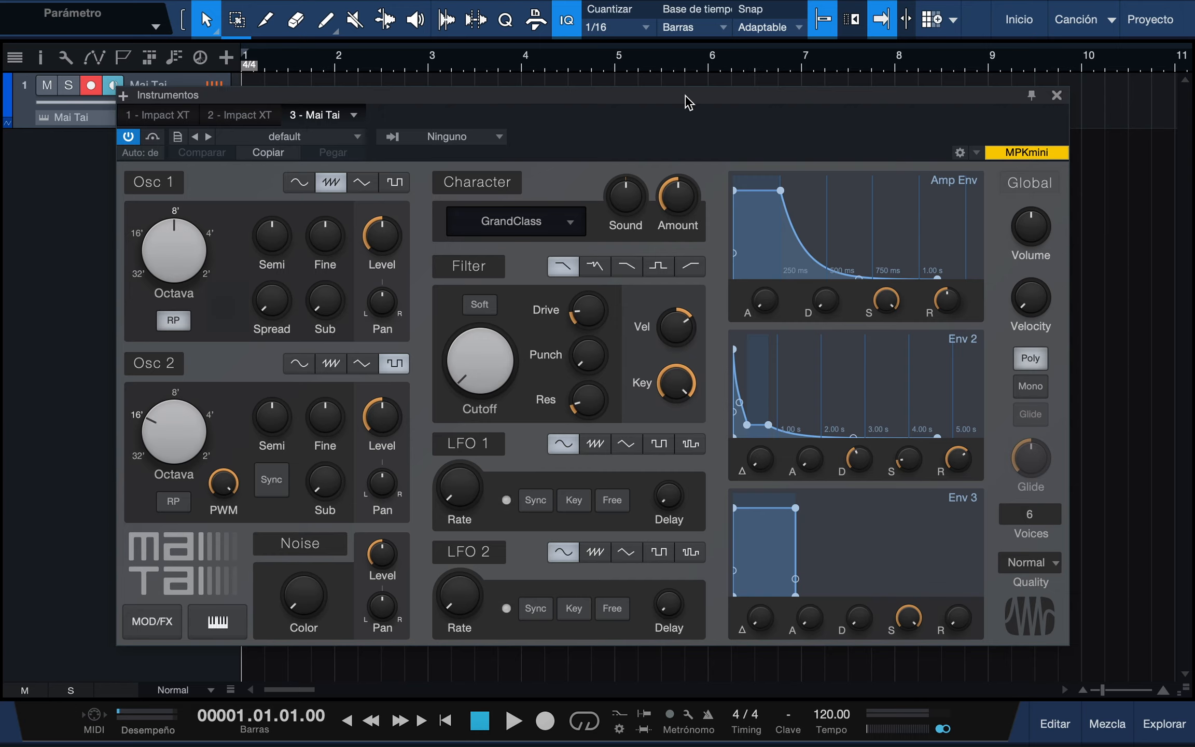
Load the "+ init" preset in the Mai Tai synthesizer
left_click(358, 139)
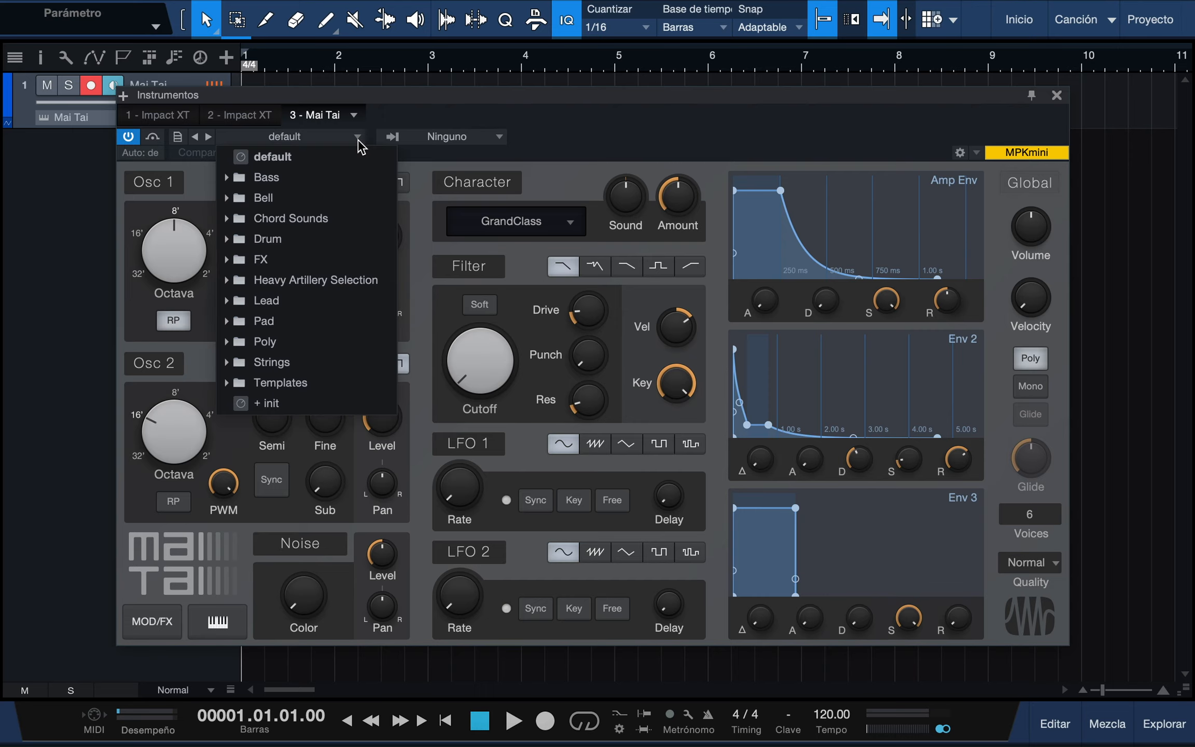
left_click(342, 399)
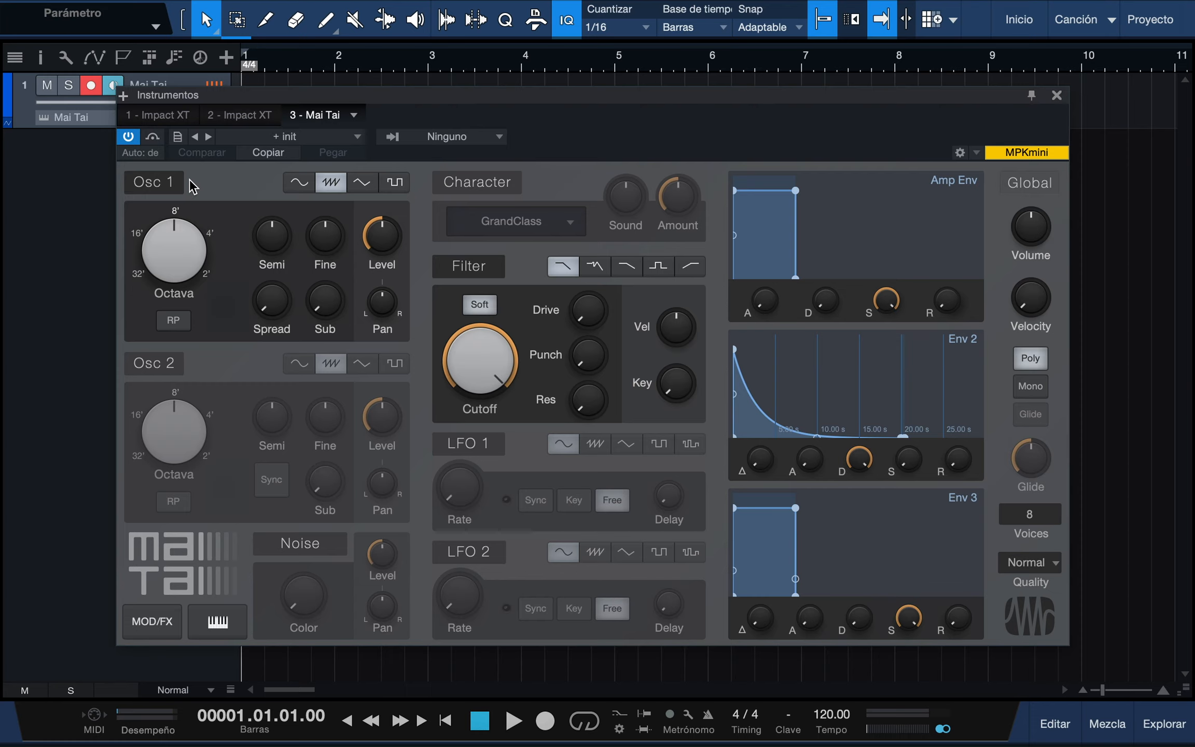
Try switching oscillators 1 and 2 on and off individually, ending with only oscillator 1 active
left_click(170, 366)
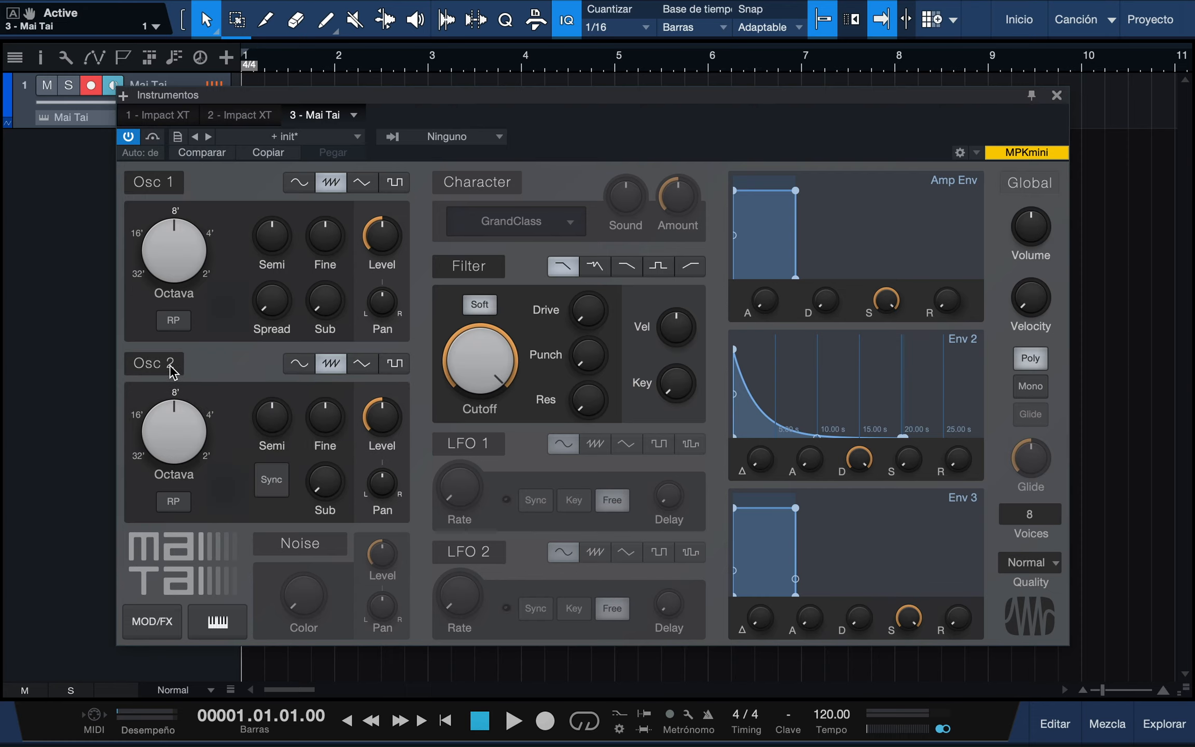
left_click(171, 367)
left_click(171, 182)
left_click(171, 182)
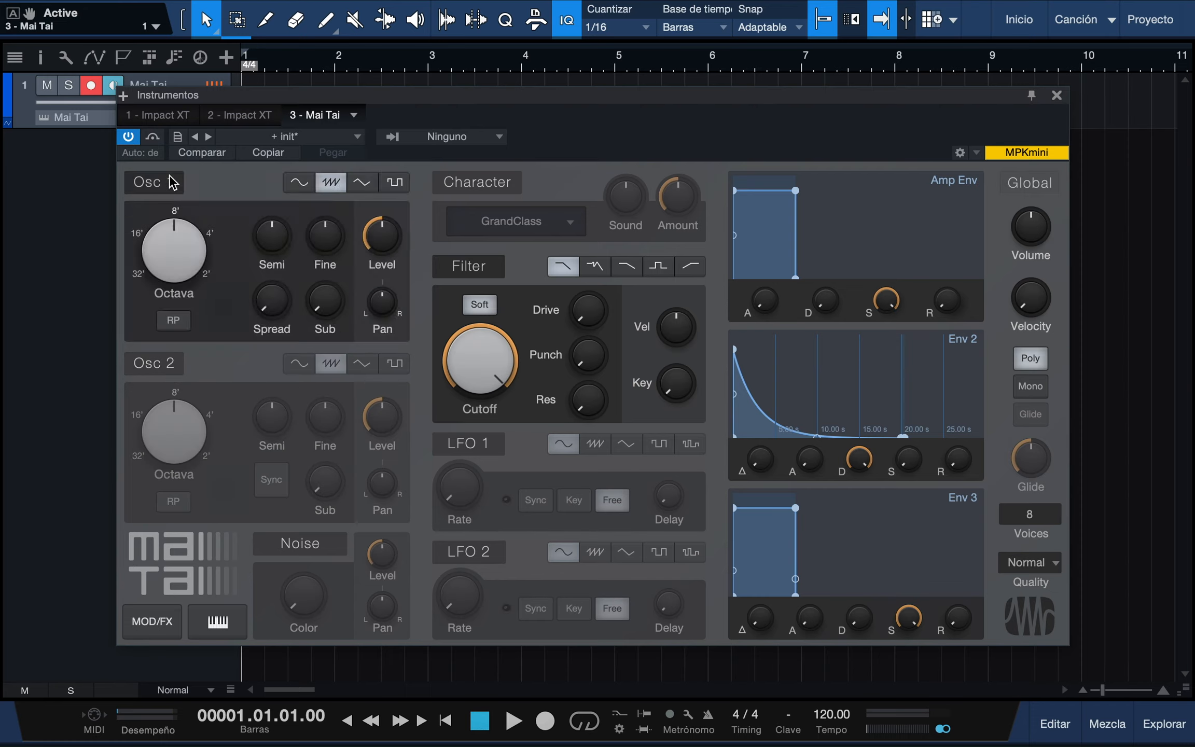
left_click(172, 365)
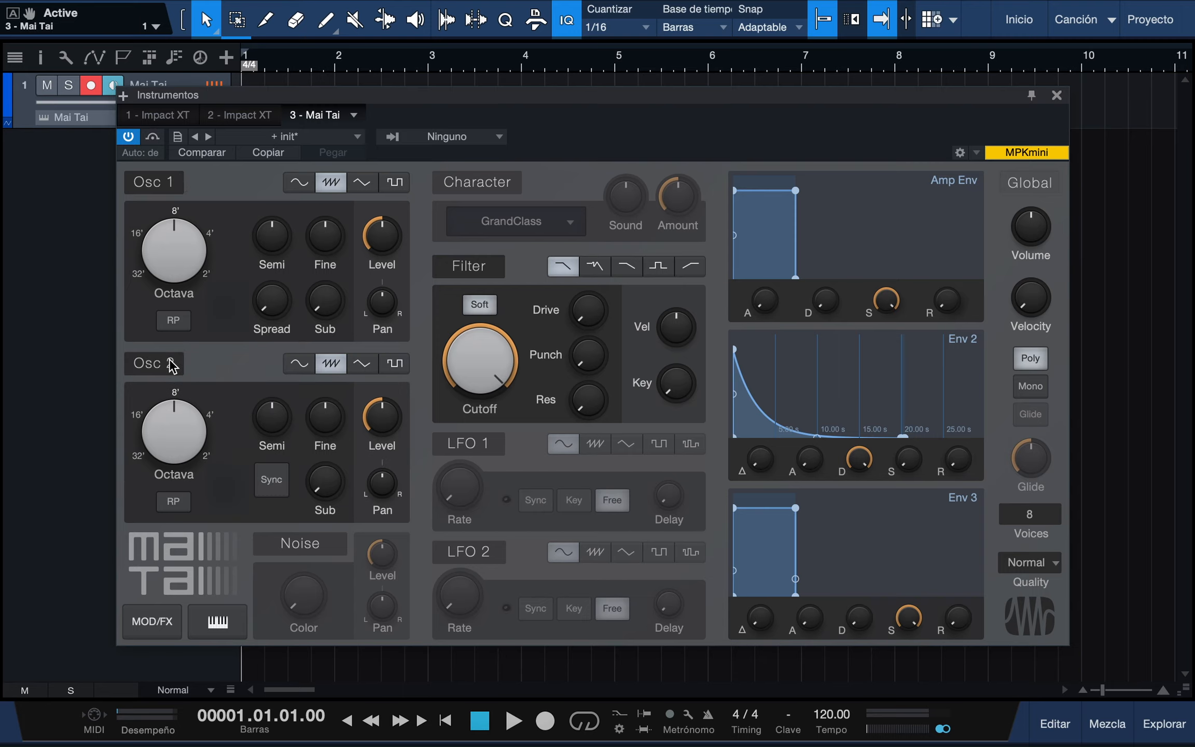
left_click(171, 365)
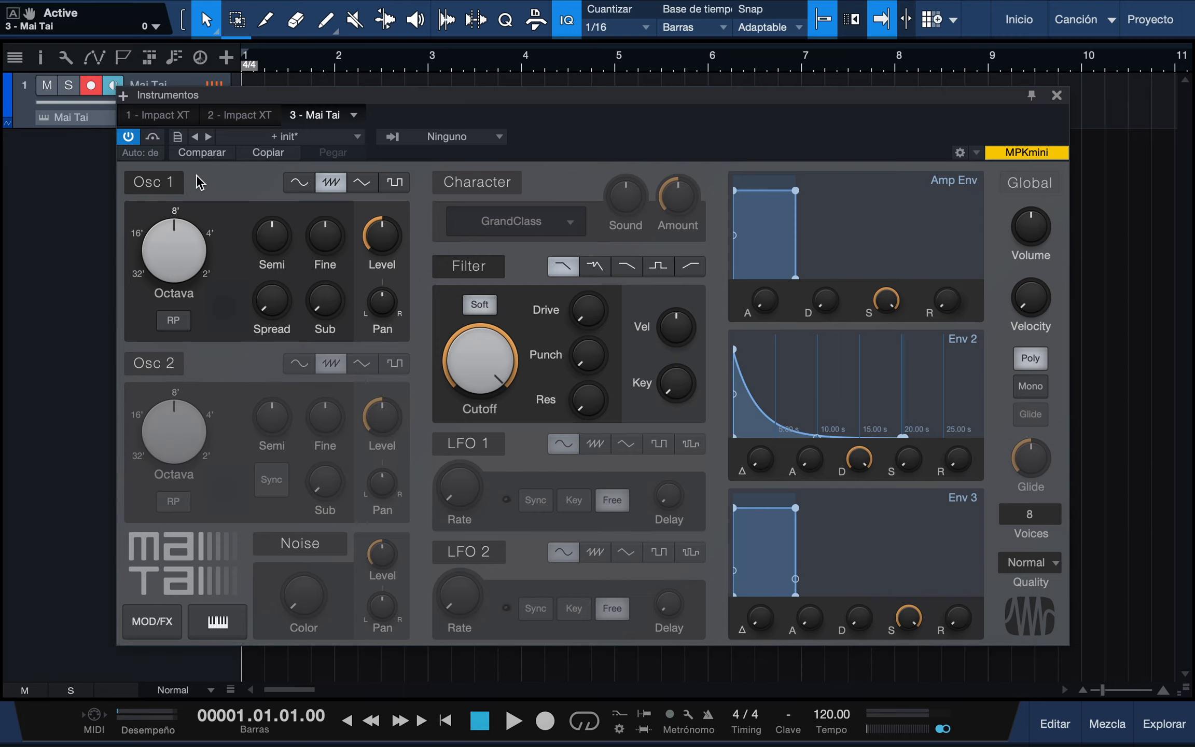
Try switching the Character, LFO 1 and LFO 2 sections on and back off
left_click(517, 179)
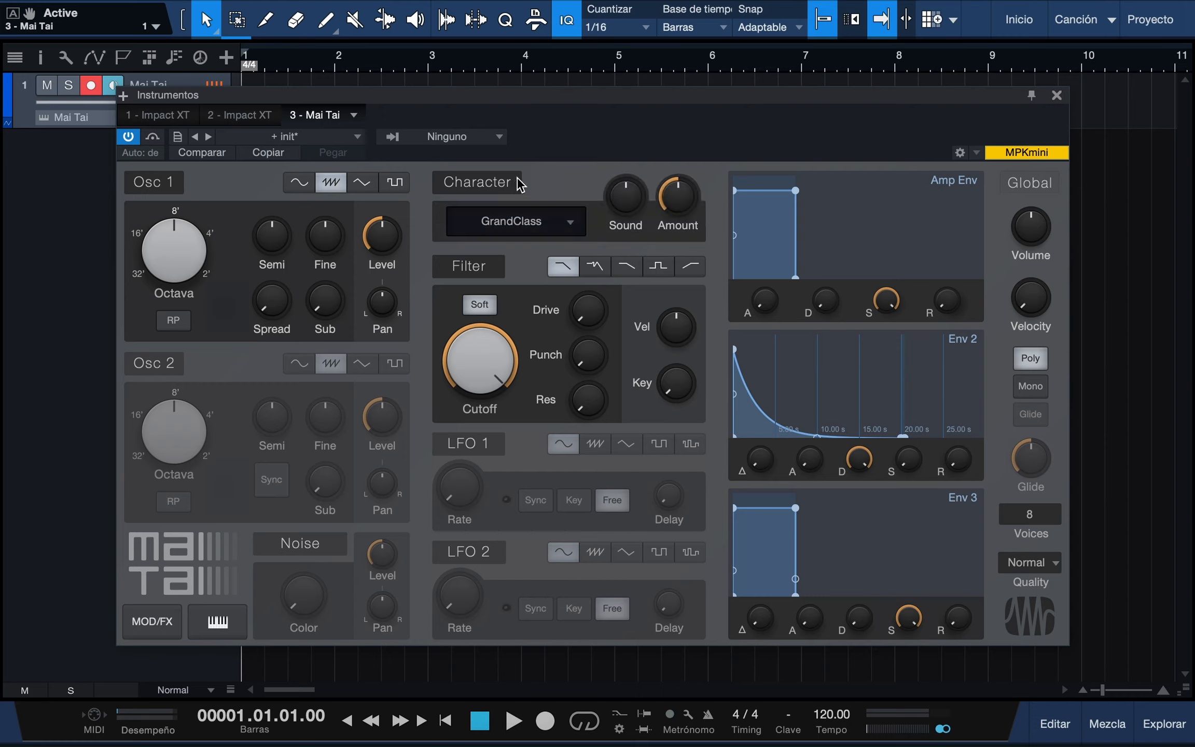
left_click(517, 178)
left_click(517, 179)
left_click(517, 179)
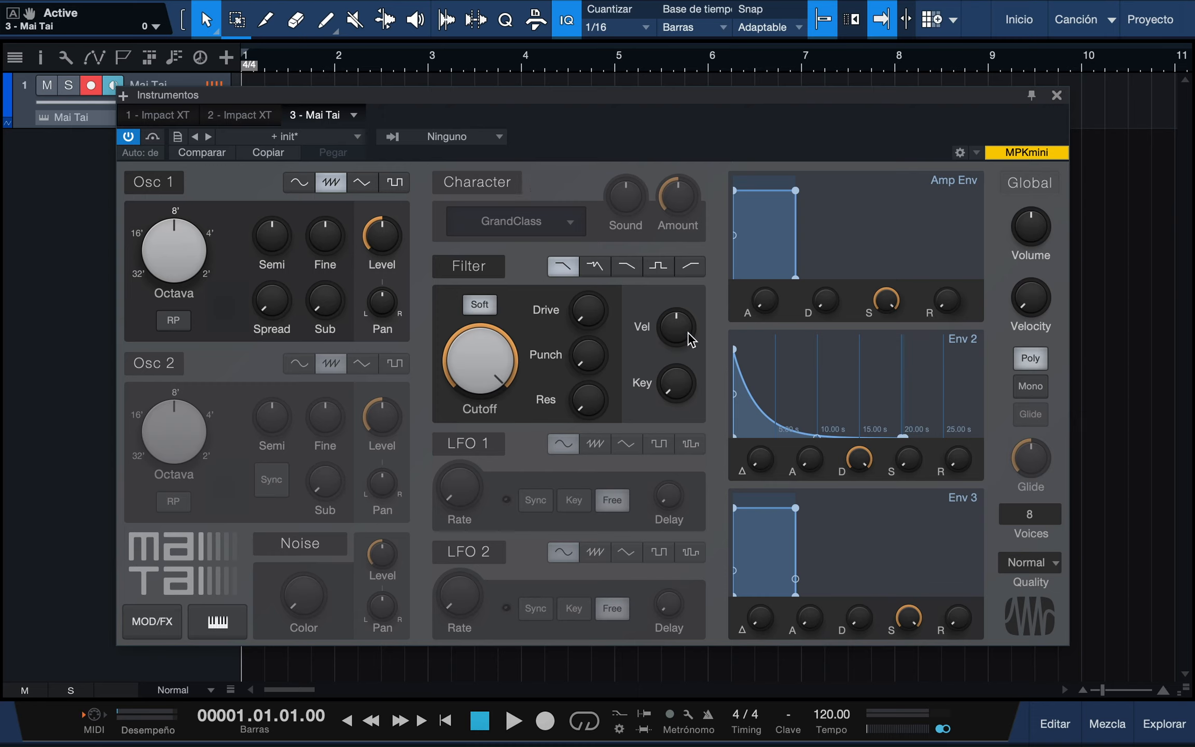
left_click(499, 446)
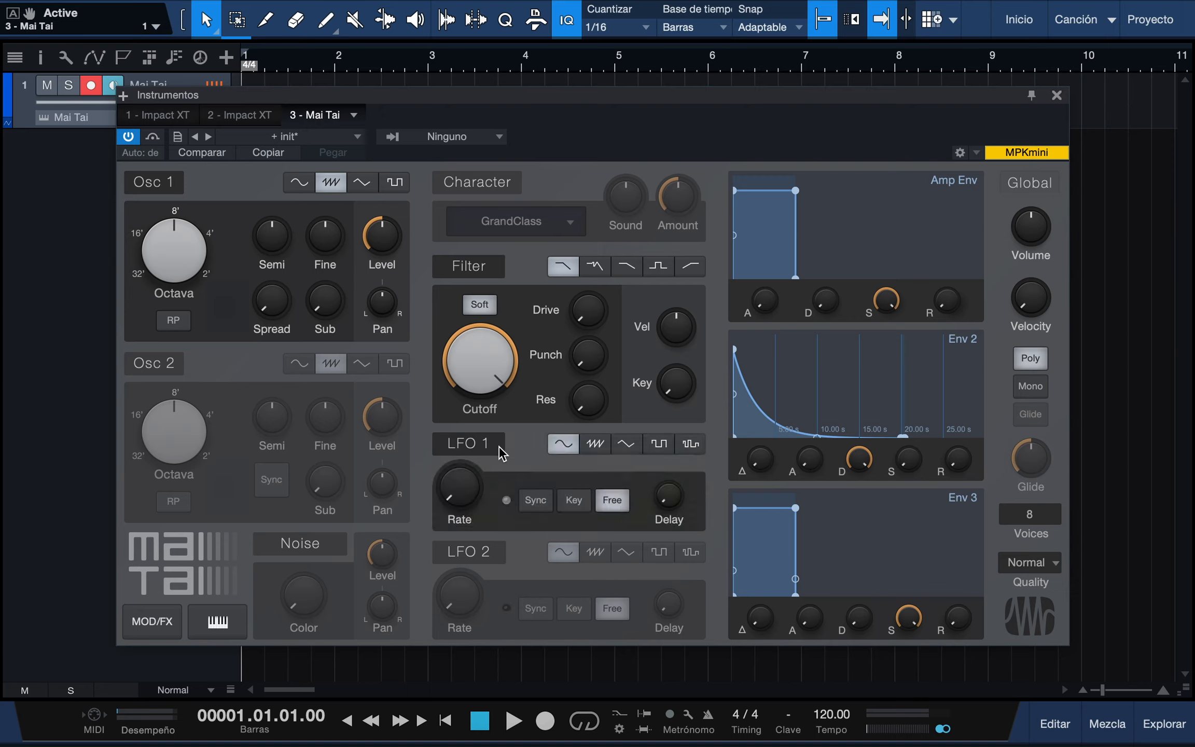
left_click(499, 446)
left_click(495, 550)
left_click(496, 550)
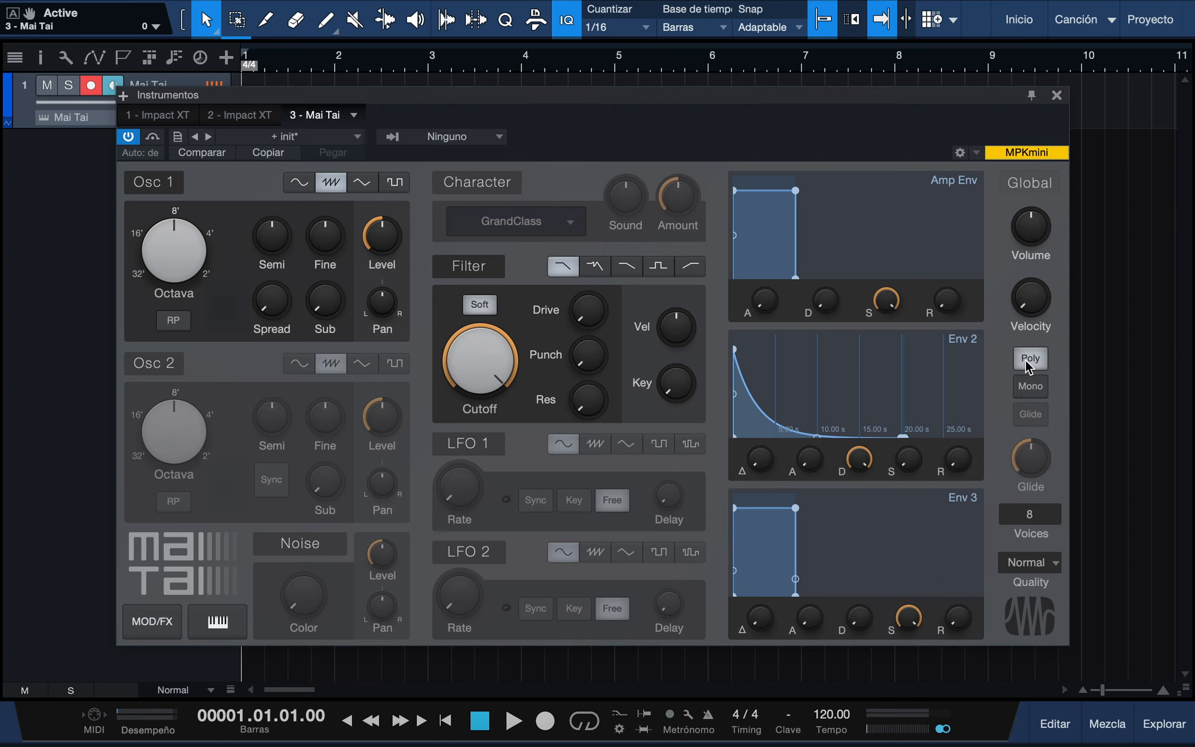
Open the Voices value for editing and examine the available Quality modes, keeping the current settings
double_click(1032, 514)
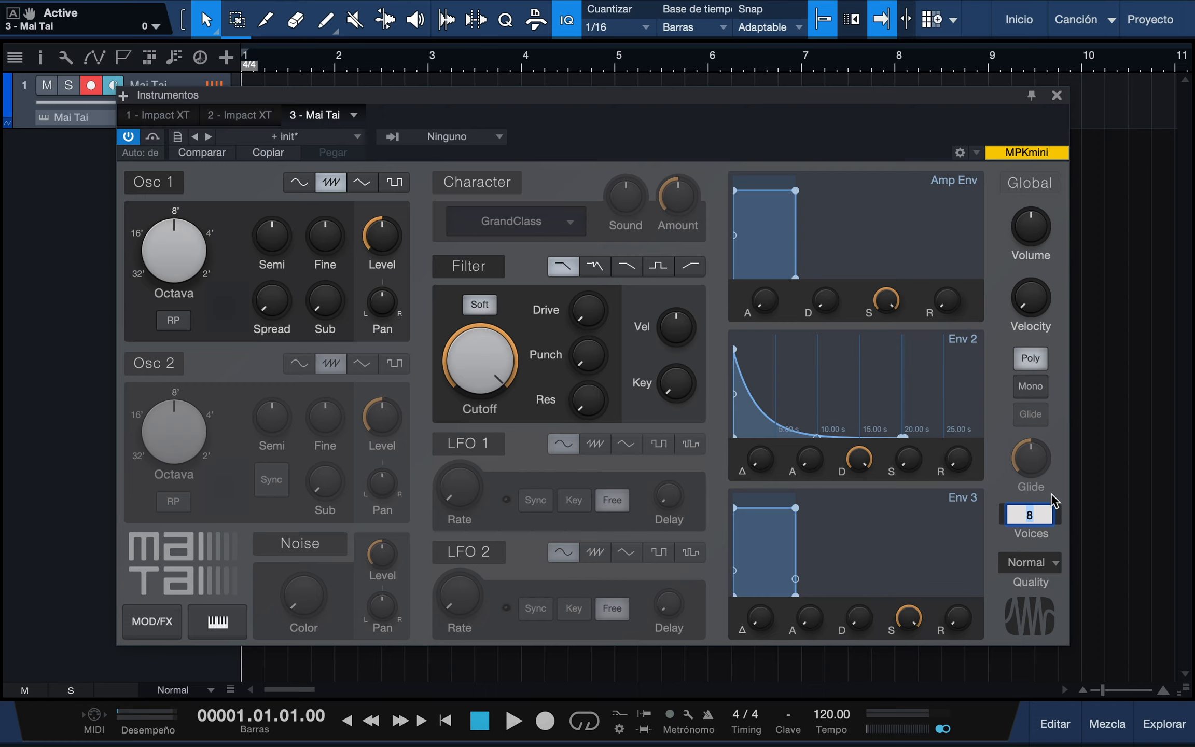
left_click(1048, 539)
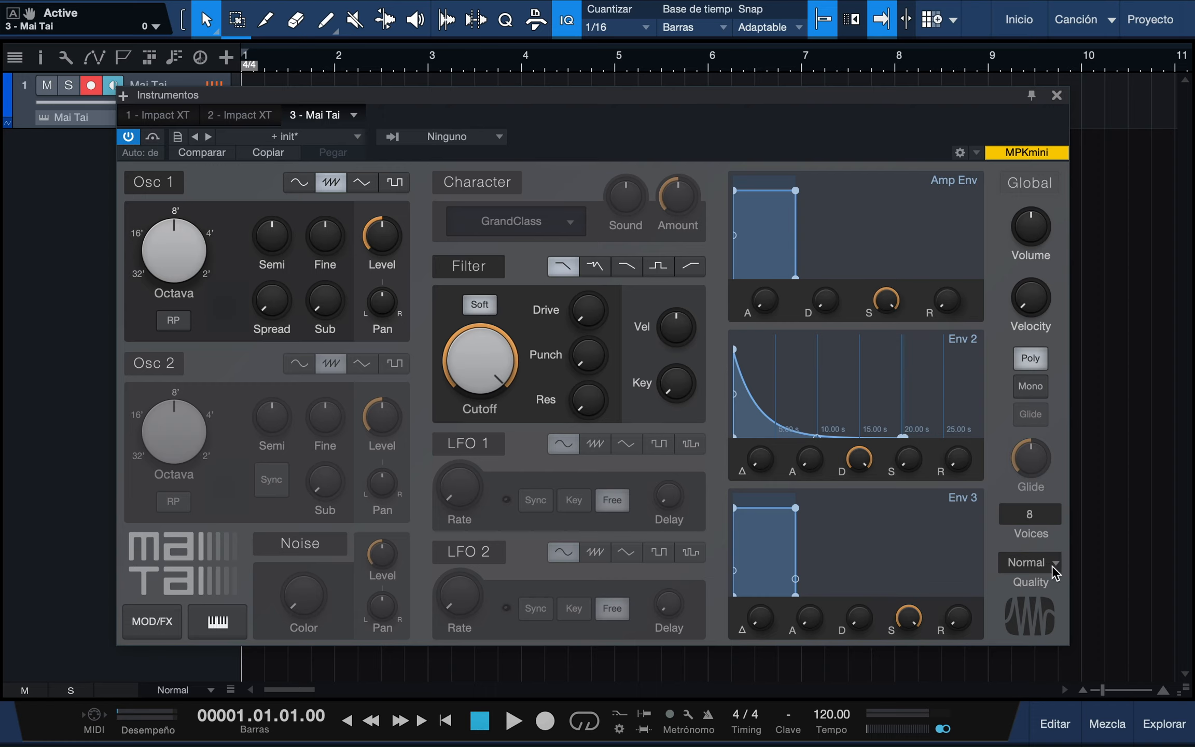
left_click(1052, 566)
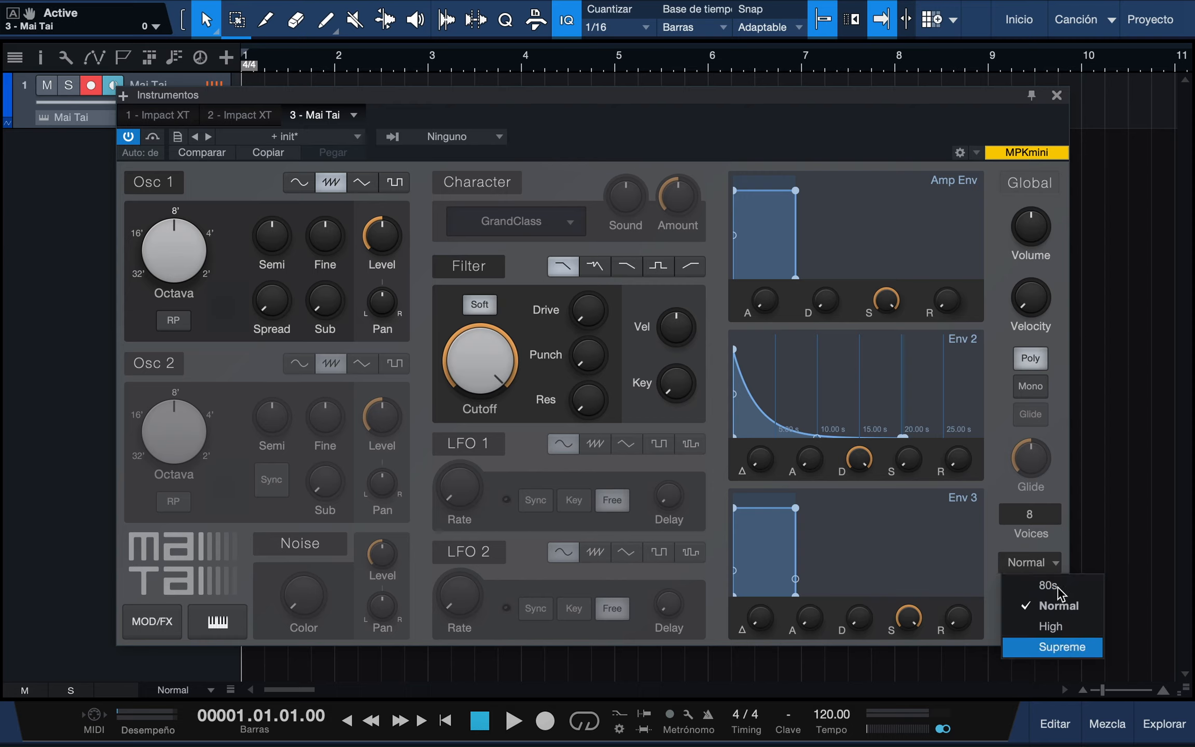
left_click(988, 586)
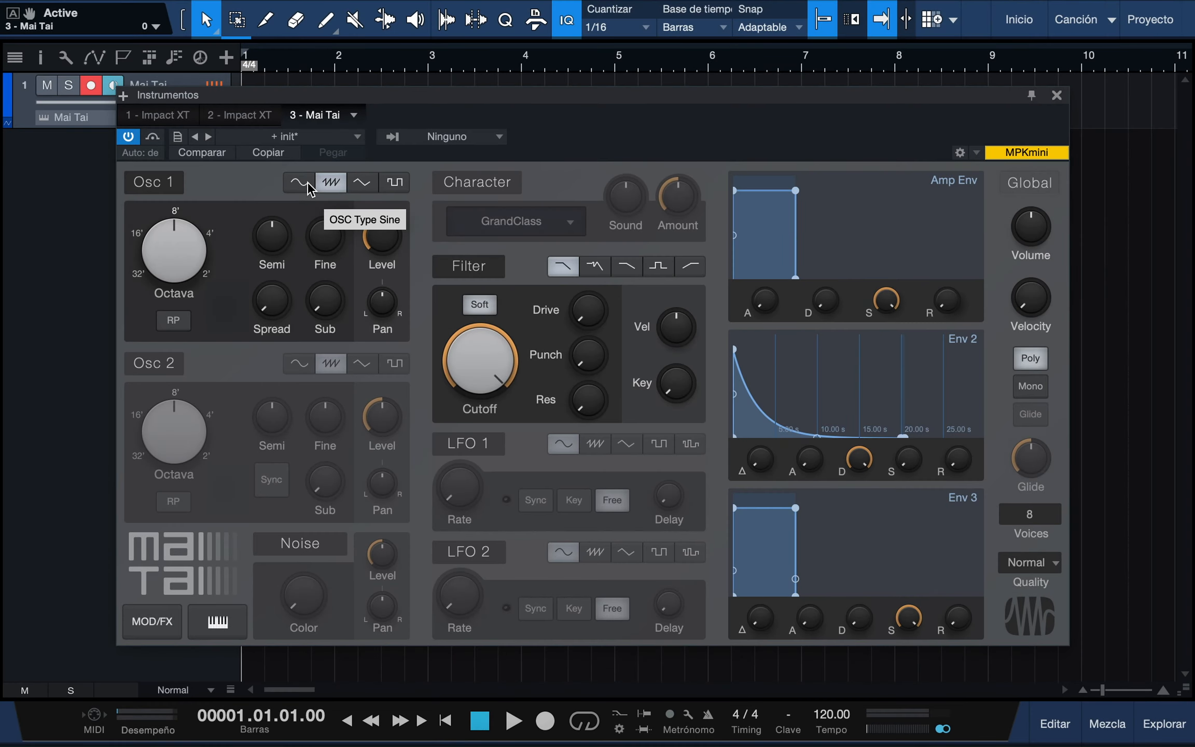
Try the square waveform and its PWM control on oscillator 1, and return to the saw waveform
left_click(390, 185)
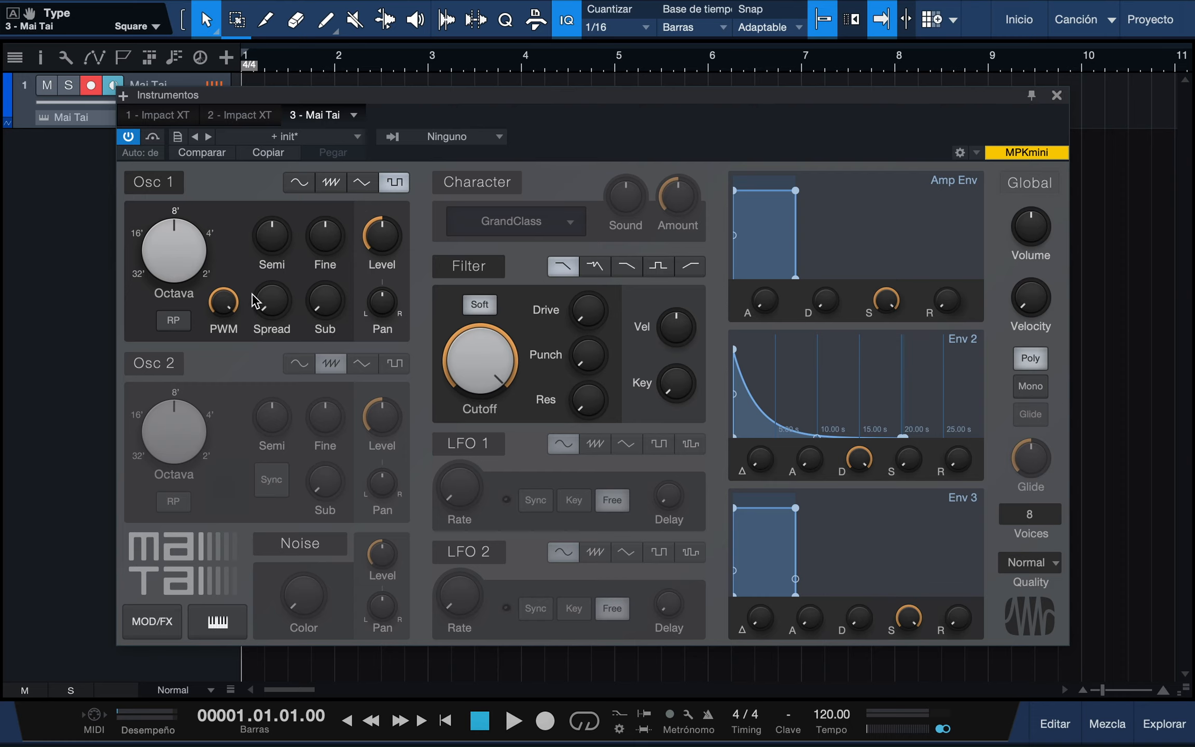
mouse_move(224, 303)
left_mouse_down()
mouse_move(224, 374)
mouse_move(232, 291)
left_mouse_up()
left_click(331, 183)
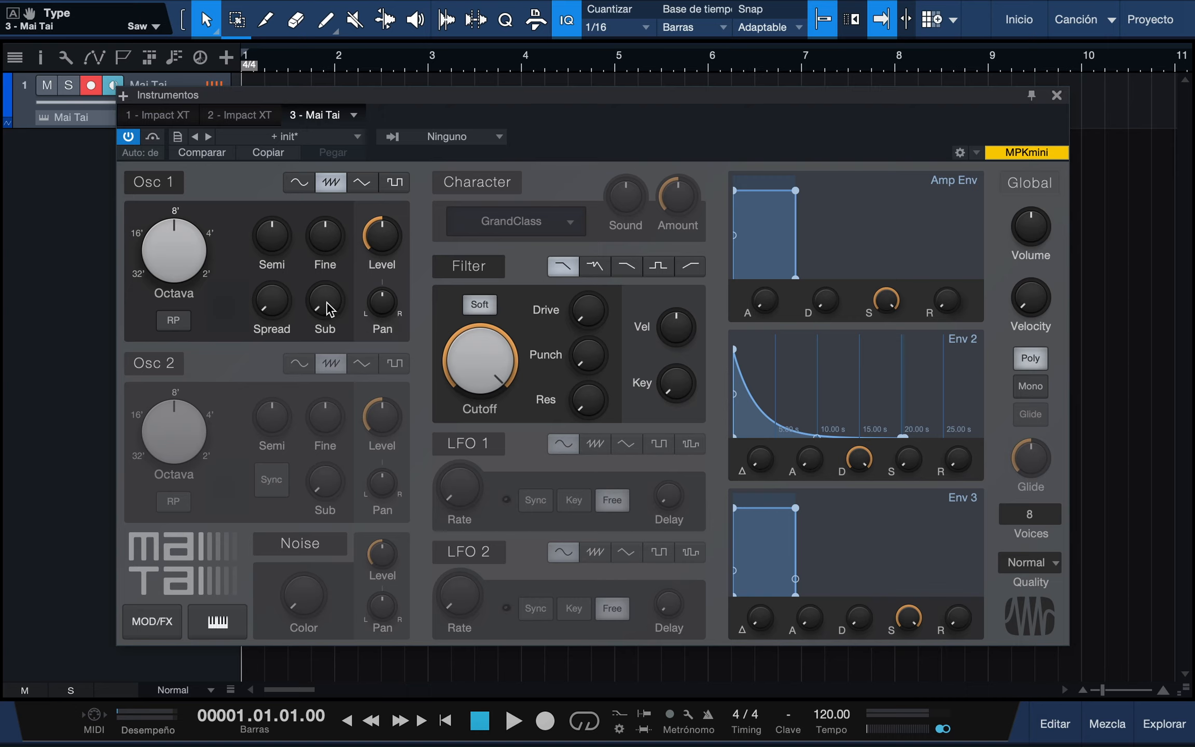
Try raising oscillator 1's sub-oscillator level to -4.1 dB, and reset it to its default
mouse_move(328, 309)
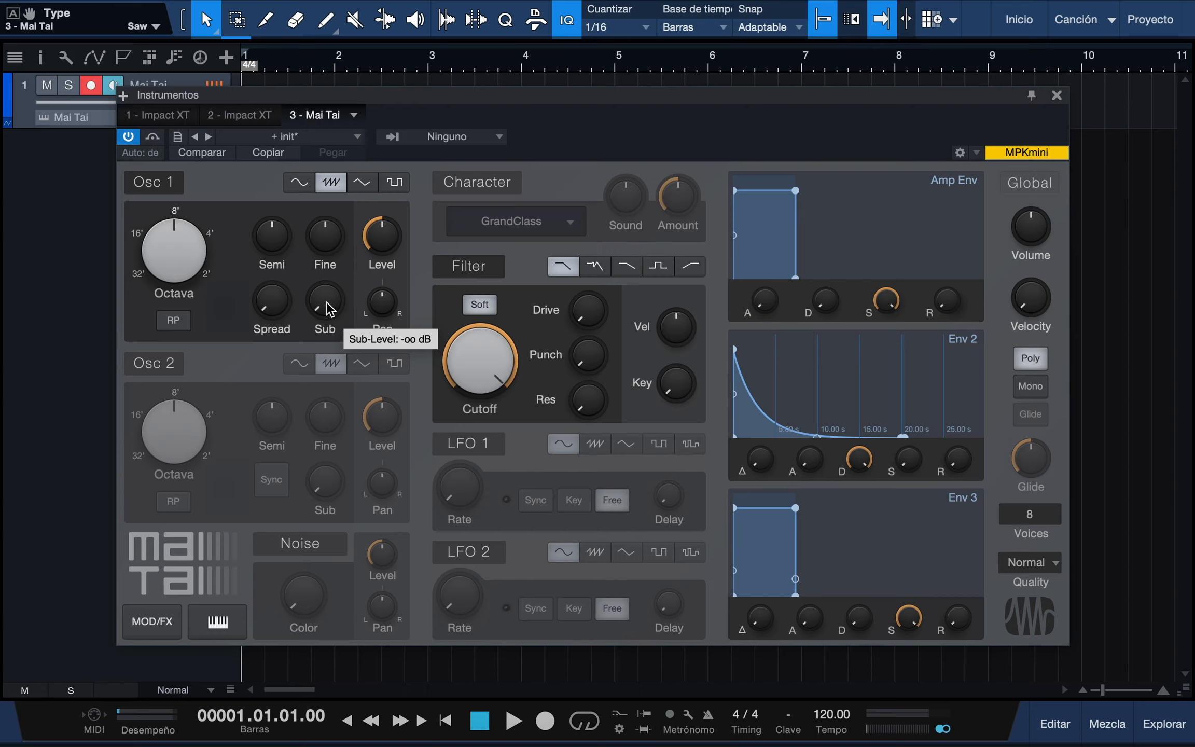
left_click_drag(328, 309, 354, 213)
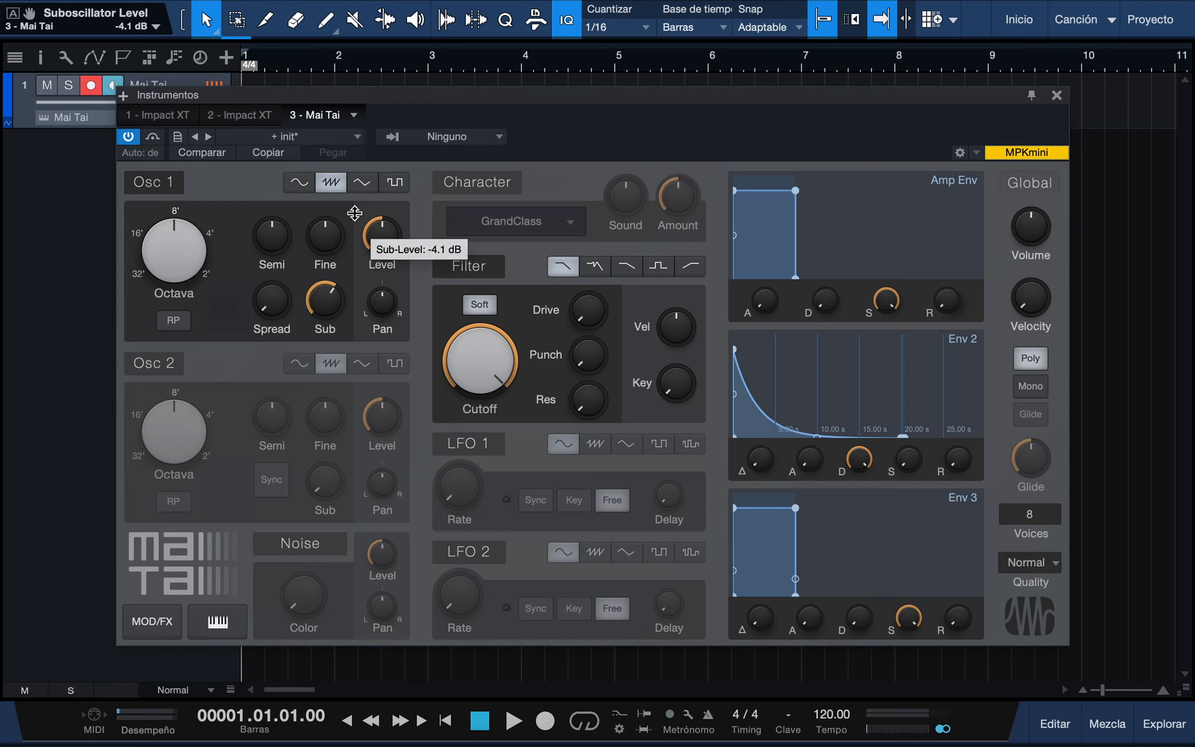
left_click_drag(354, 213, 357, 218)
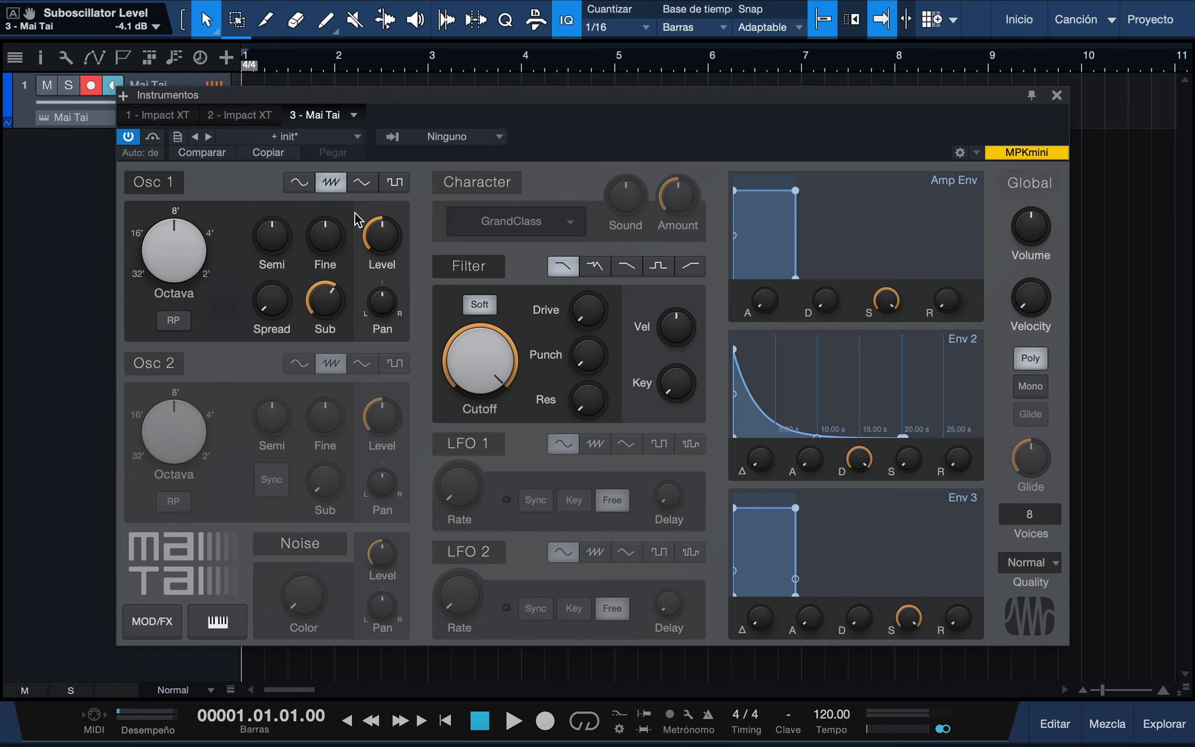
double_click(322, 293)
Set oscillator 1's octave range to 16' and toggle oscillator 2 on and back off
left_click(186, 243)
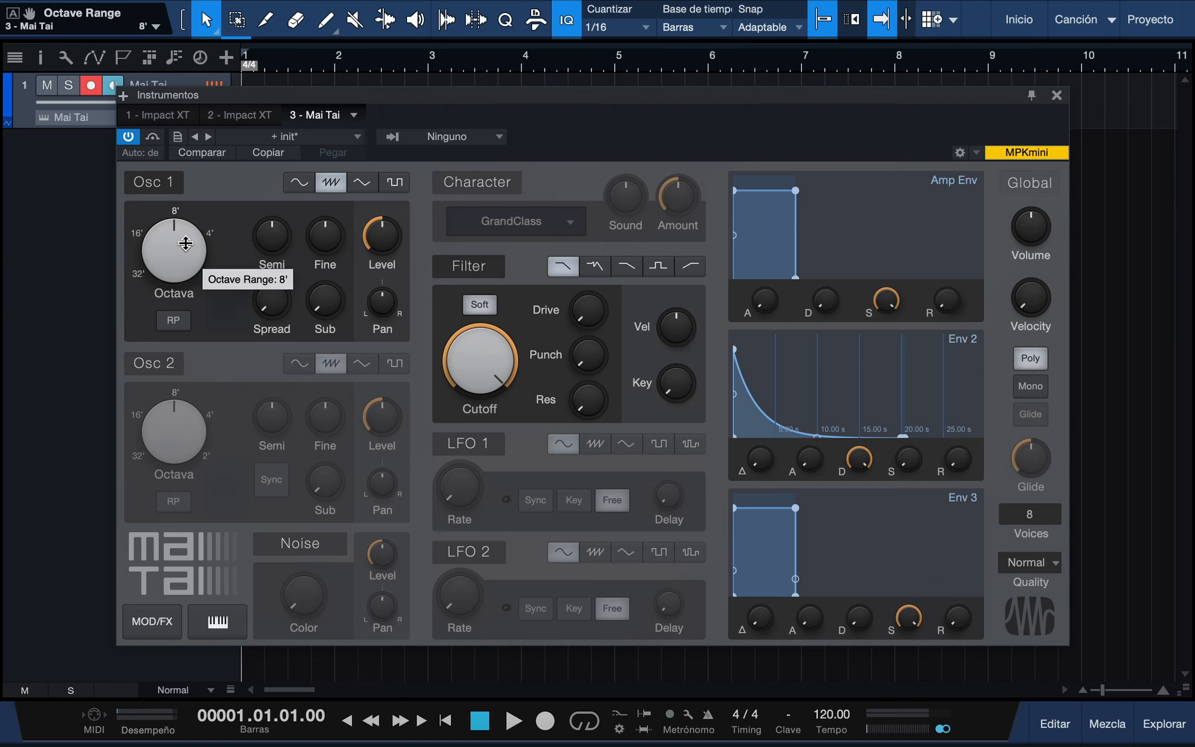
left_click_drag(186, 243, 186, 285)
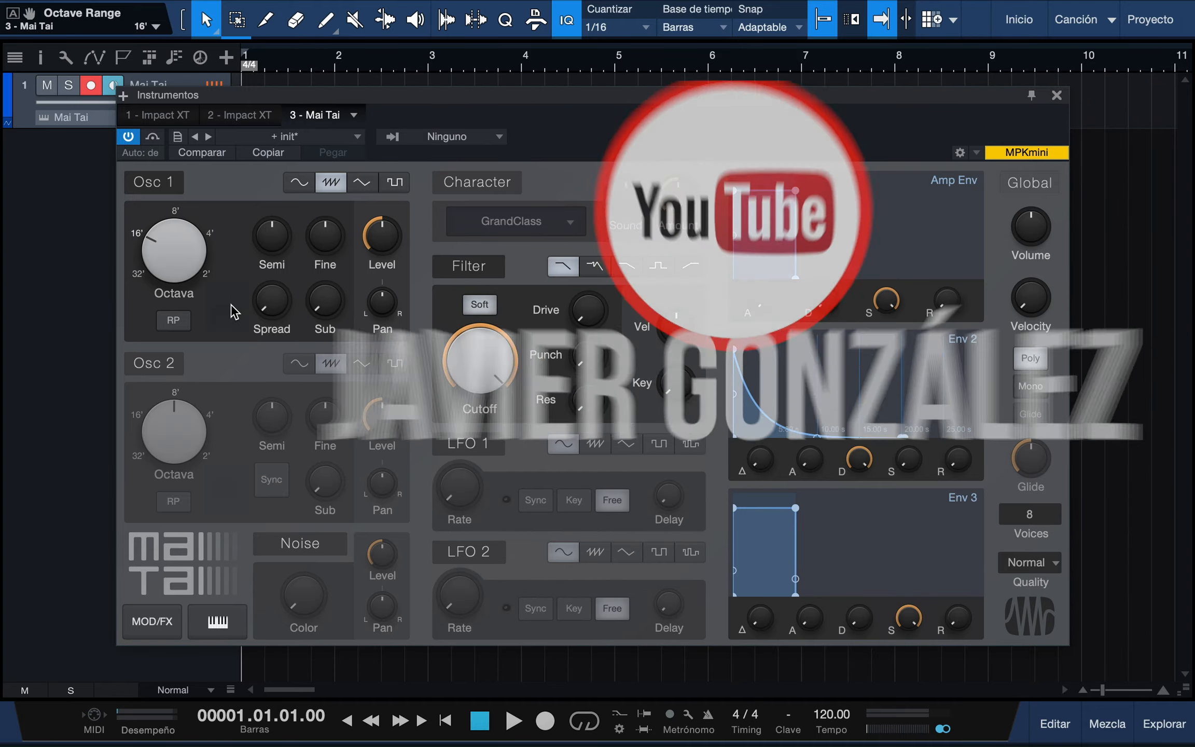
left_click(181, 362)
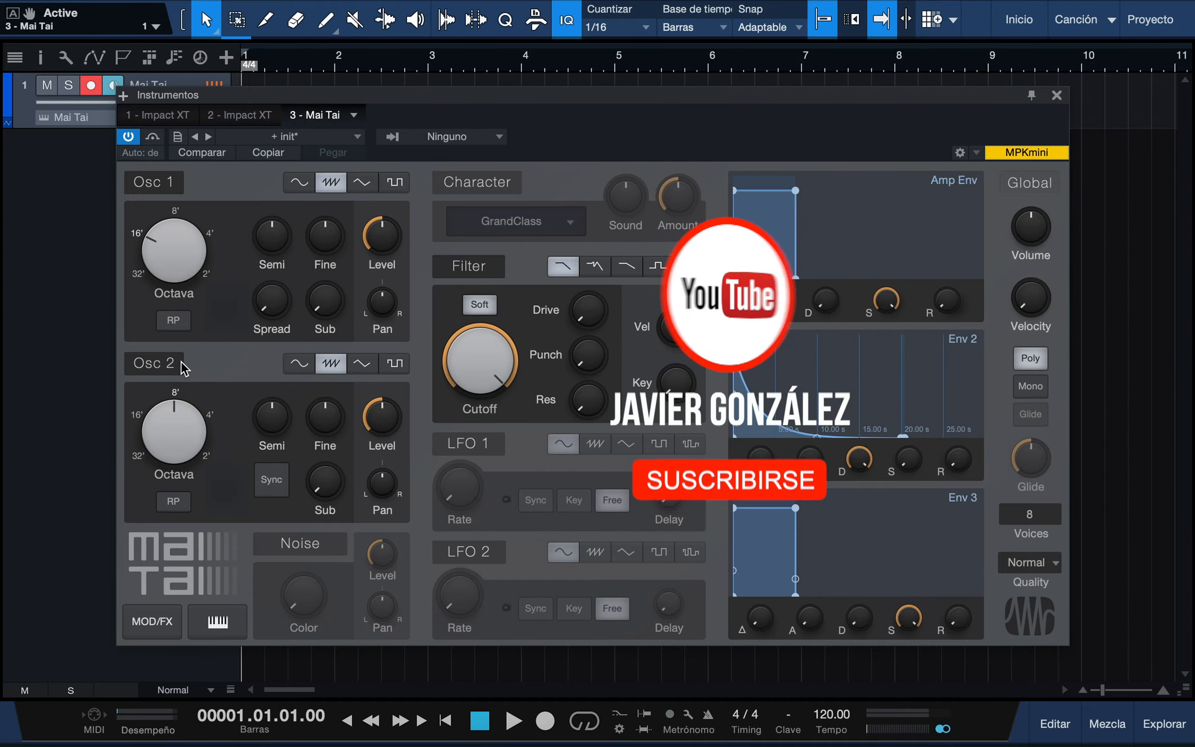
left_click(181, 362)
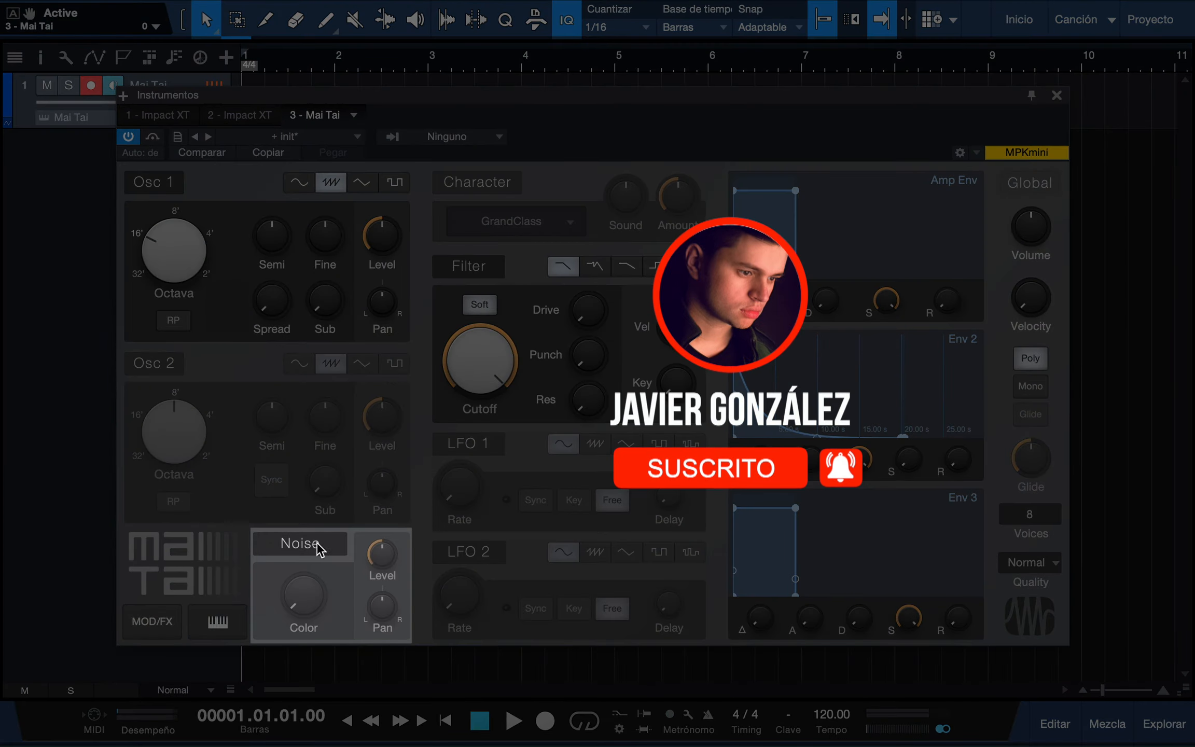
Enable the Noise generator and set its level to -19.7 dB
left_click(317, 543)
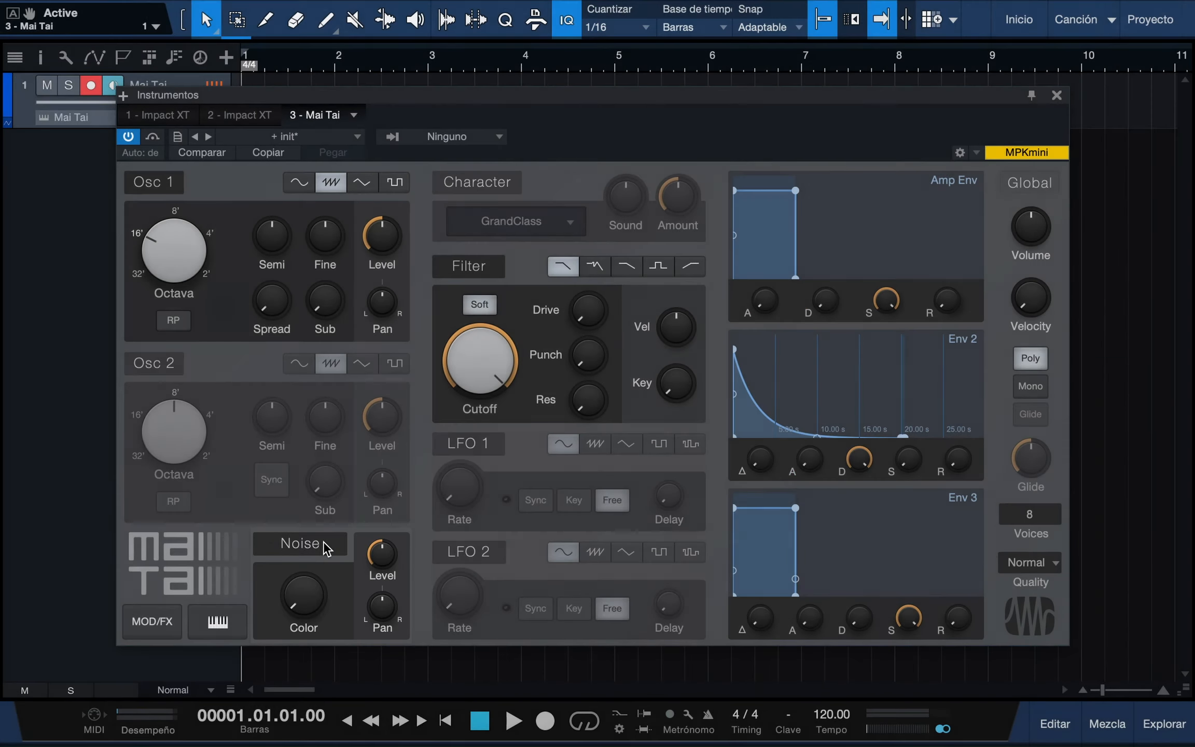
mouse_move(316, 607)
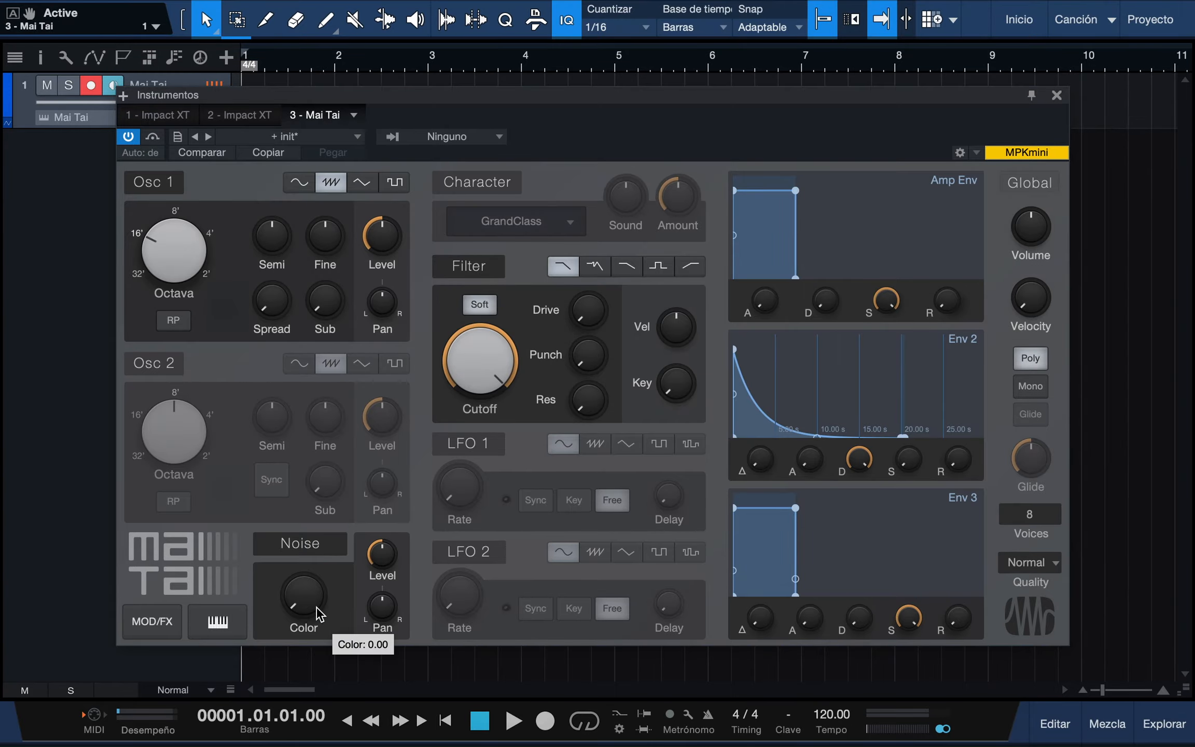
mouse_move(381, 553)
left_mouse_down()
mouse_move(382, 525)
mouse_move(380, 564)
left_mouse_up()
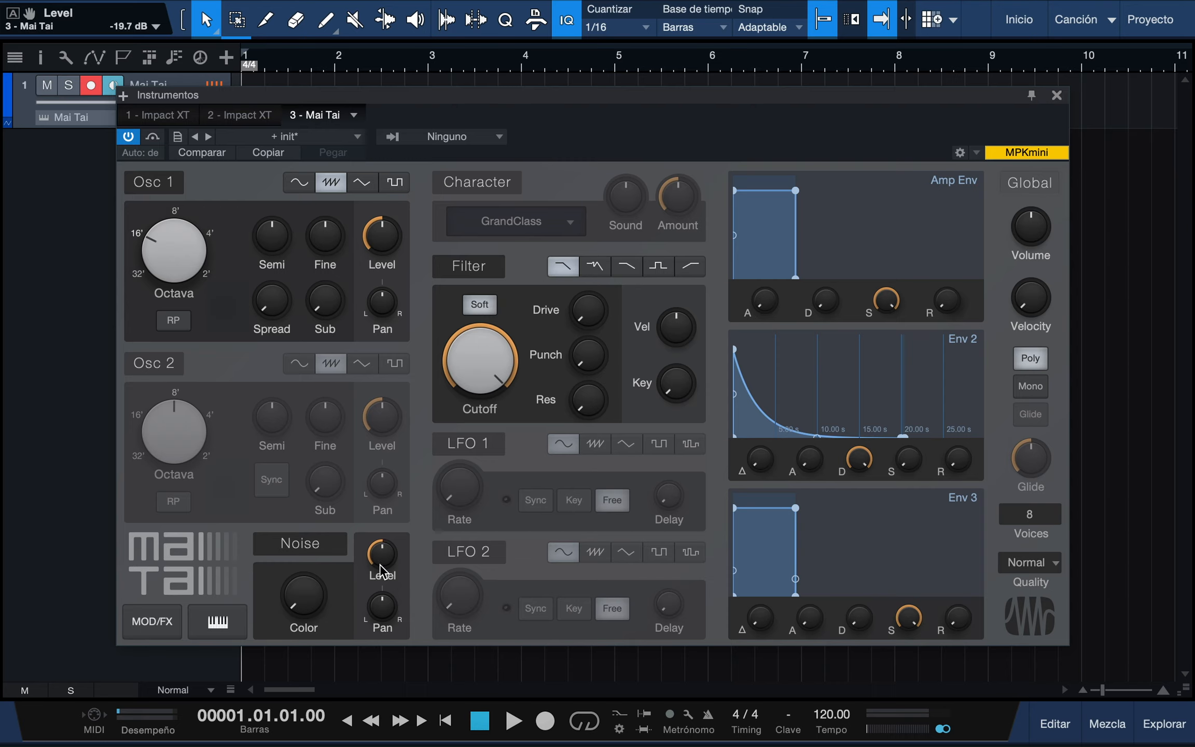
mouse_move(314, 598)
left_mouse_down()
mouse_move(325, 486)
mouse_move(310, 620)
left_mouse_up()
Enable the Character section with the Voxil type, setting Amount to 60 % and Sound to R 20
left_click(507, 179)
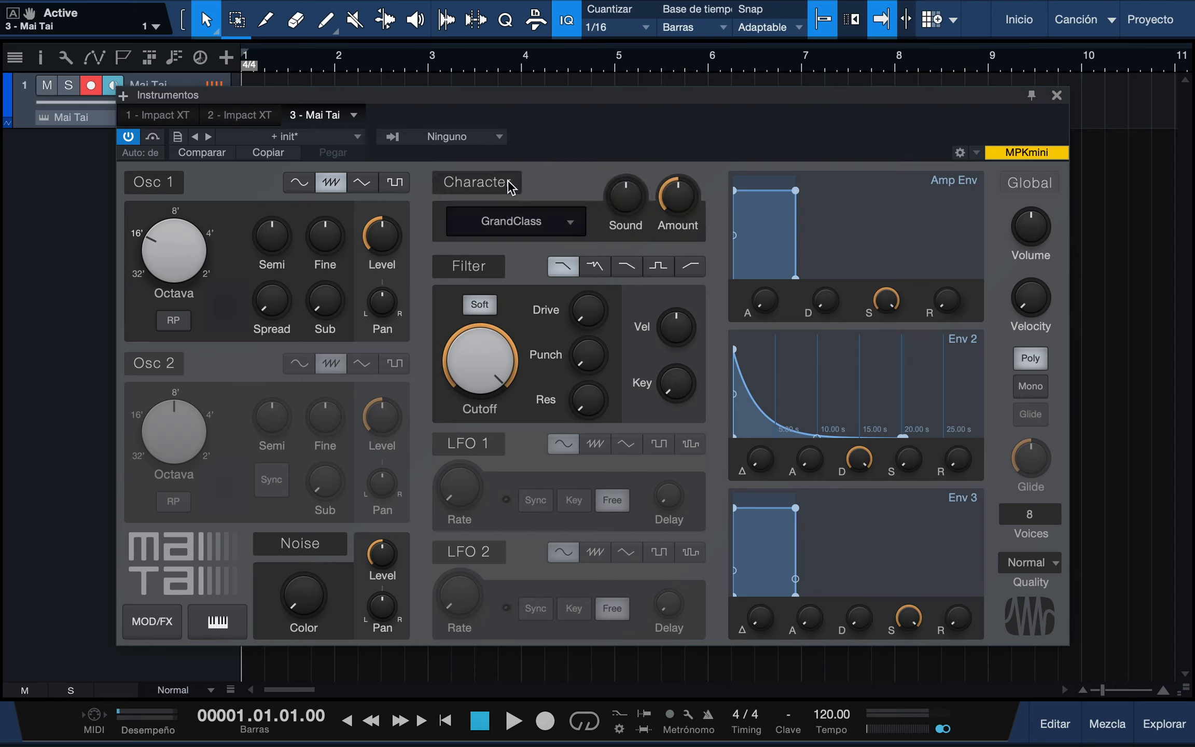
left_click(556, 224)
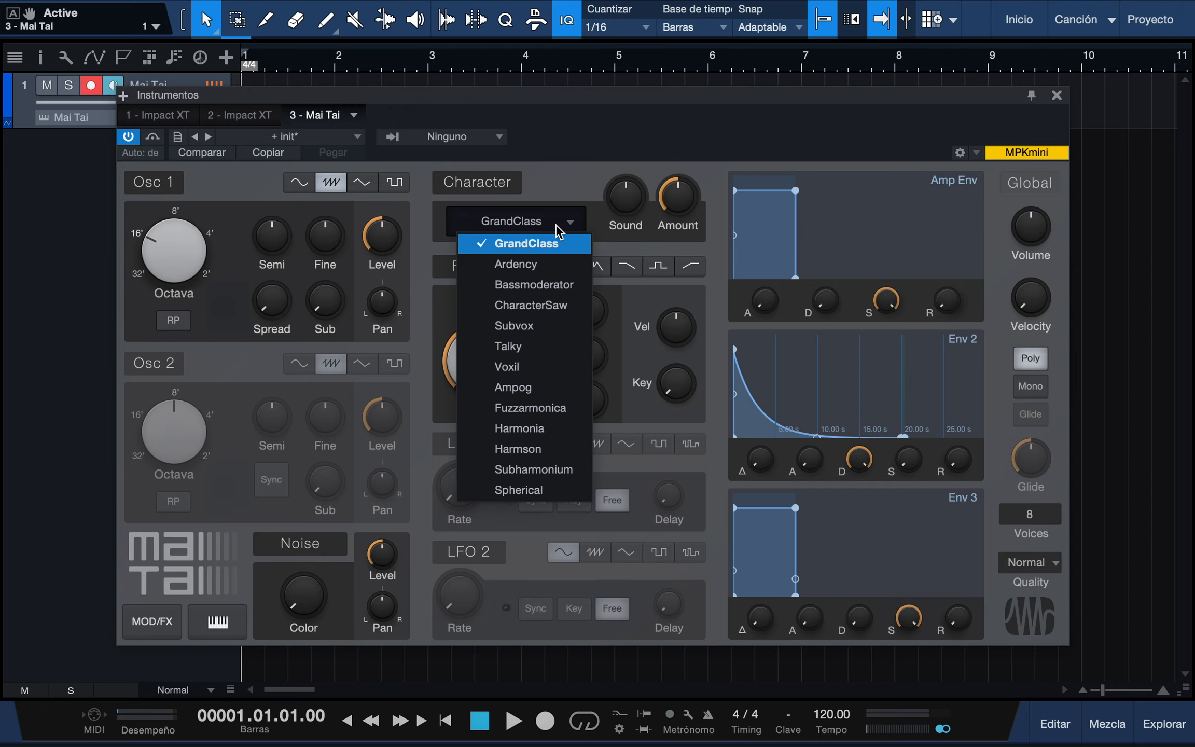
left_click(534, 369)
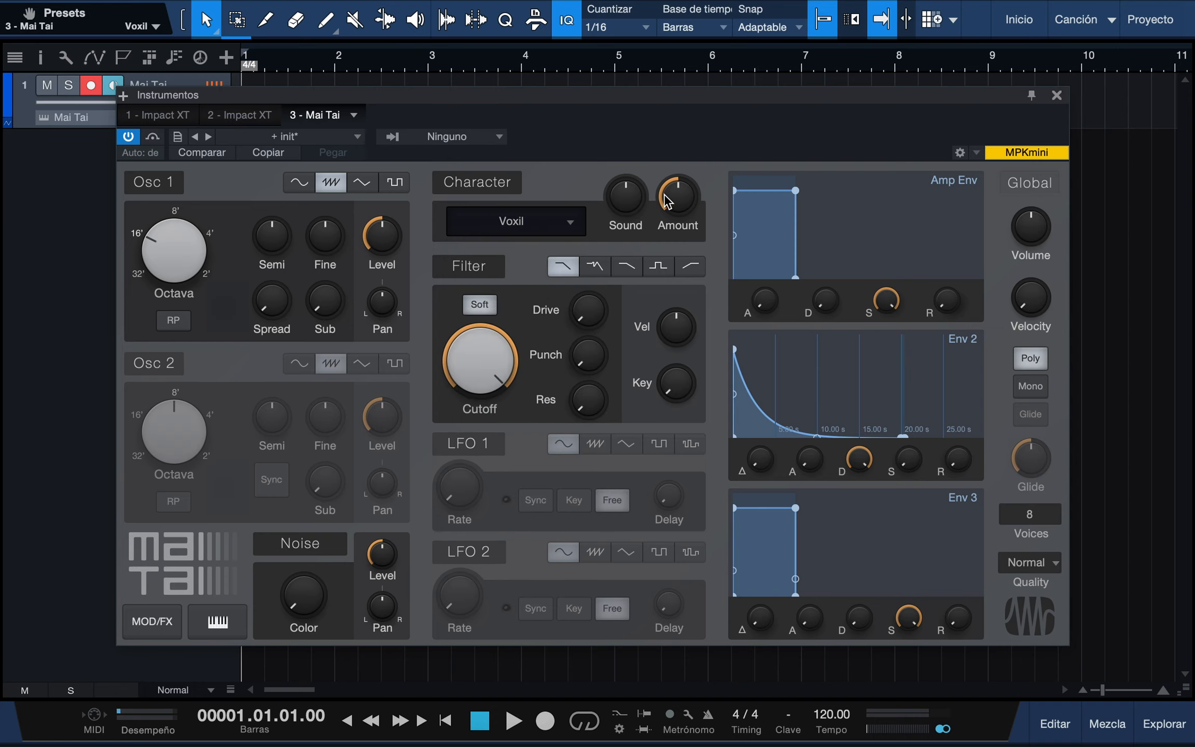
left_click_drag(675, 200, 692, 113)
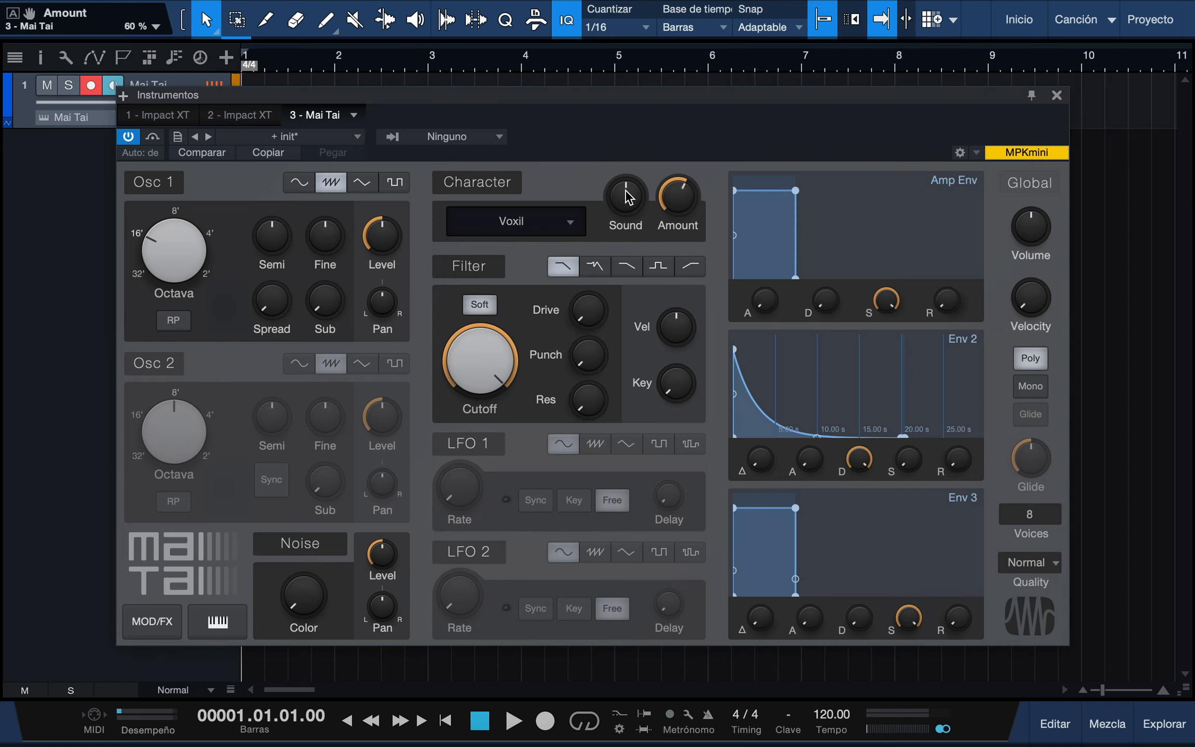
left_click_drag(622, 195, 629, 163)
Change the Character type to Harmson, with Sound at L 50 and Amount at 32 %
left_click(571, 222)
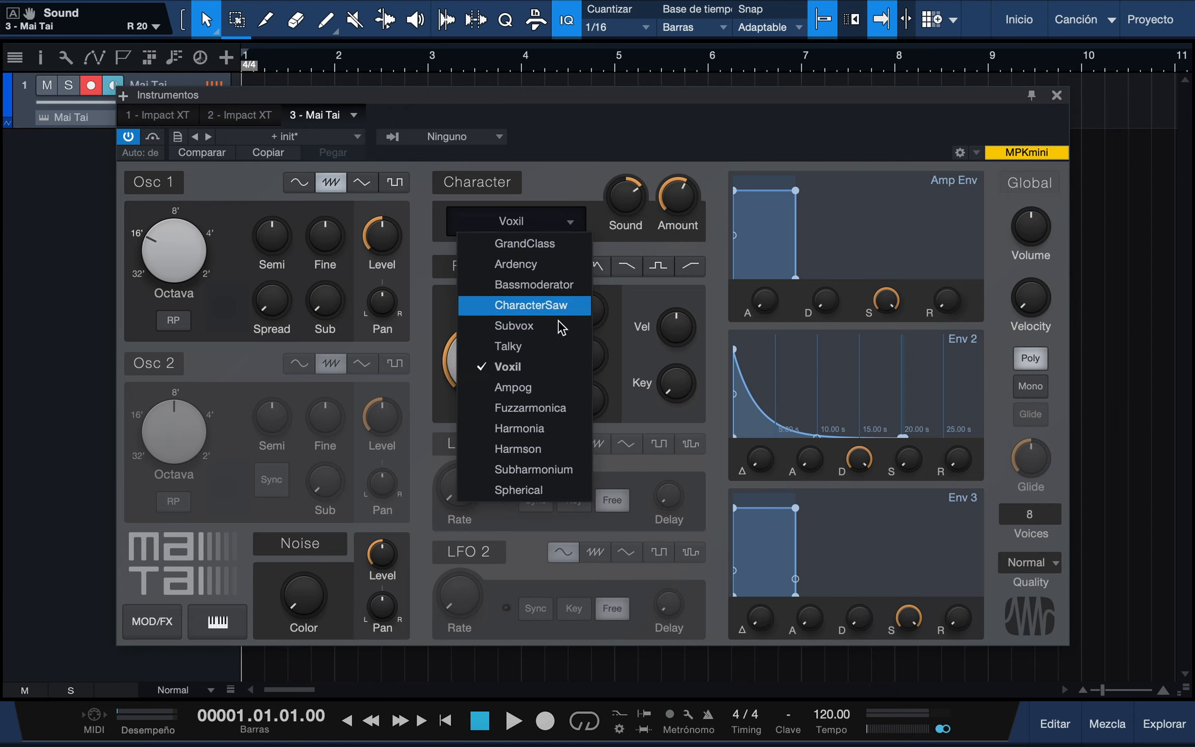
left_click(560, 452)
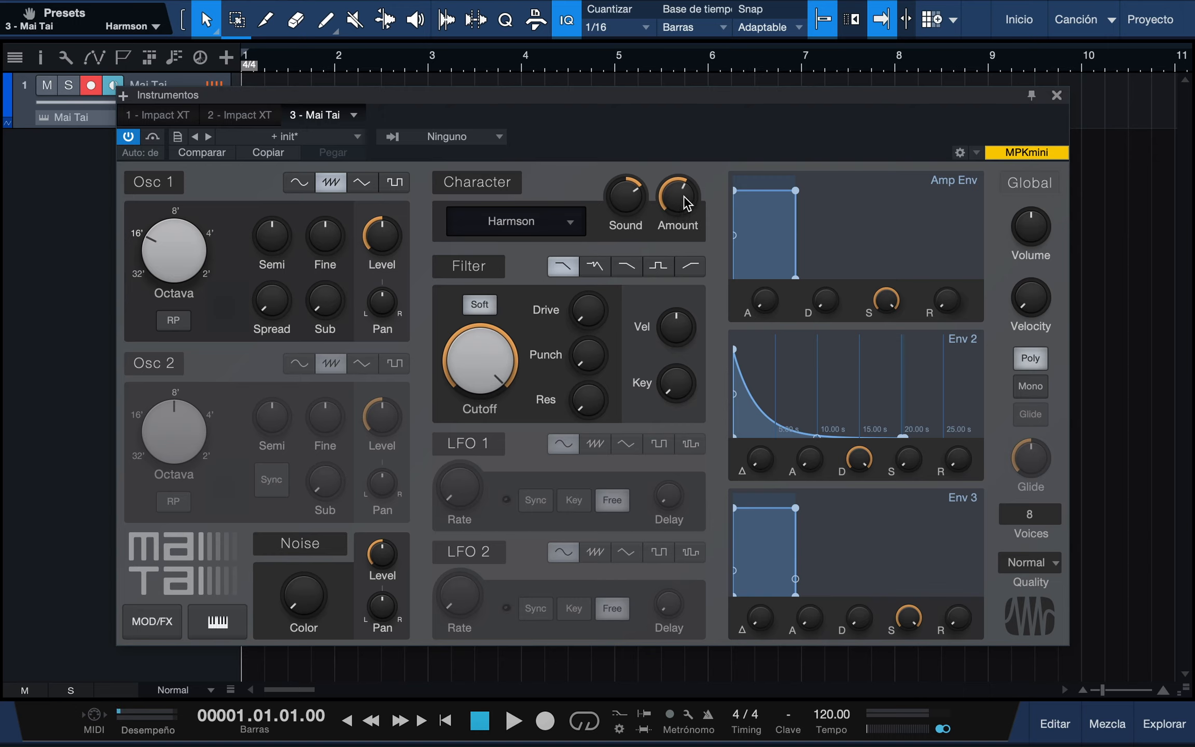
left_click_drag(678, 199, 673, 306)
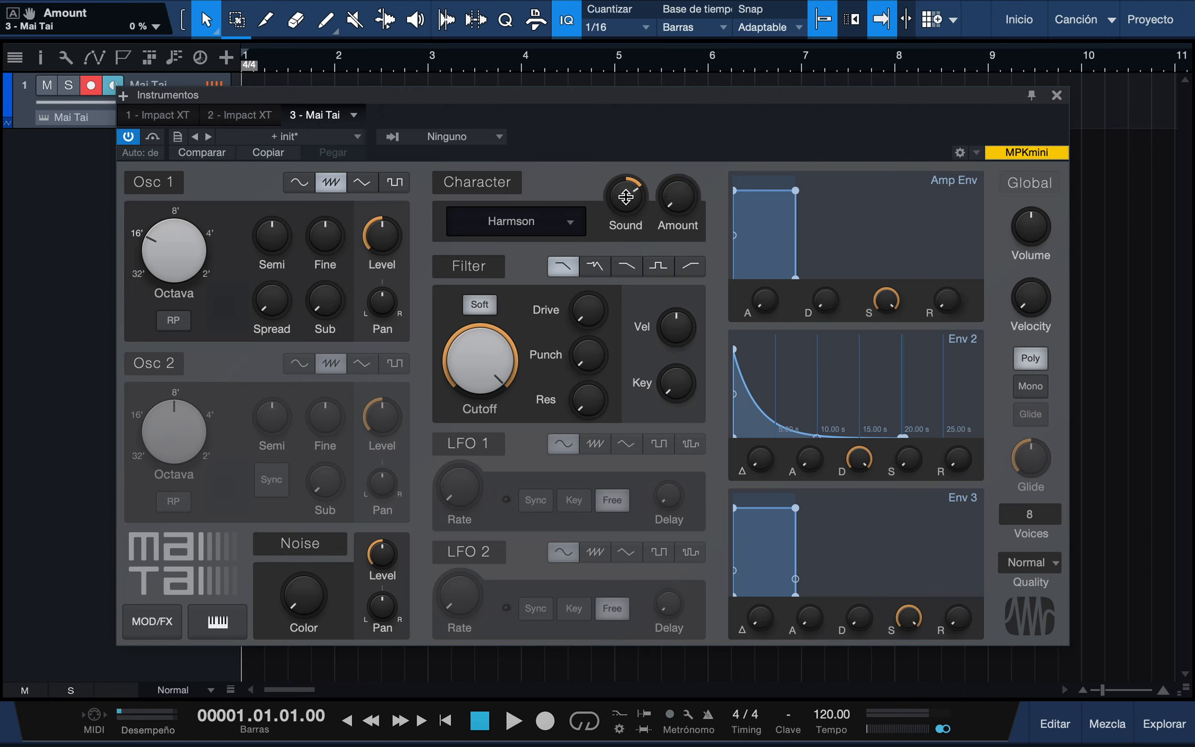
left_click_drag(626, 198, 624, 338)
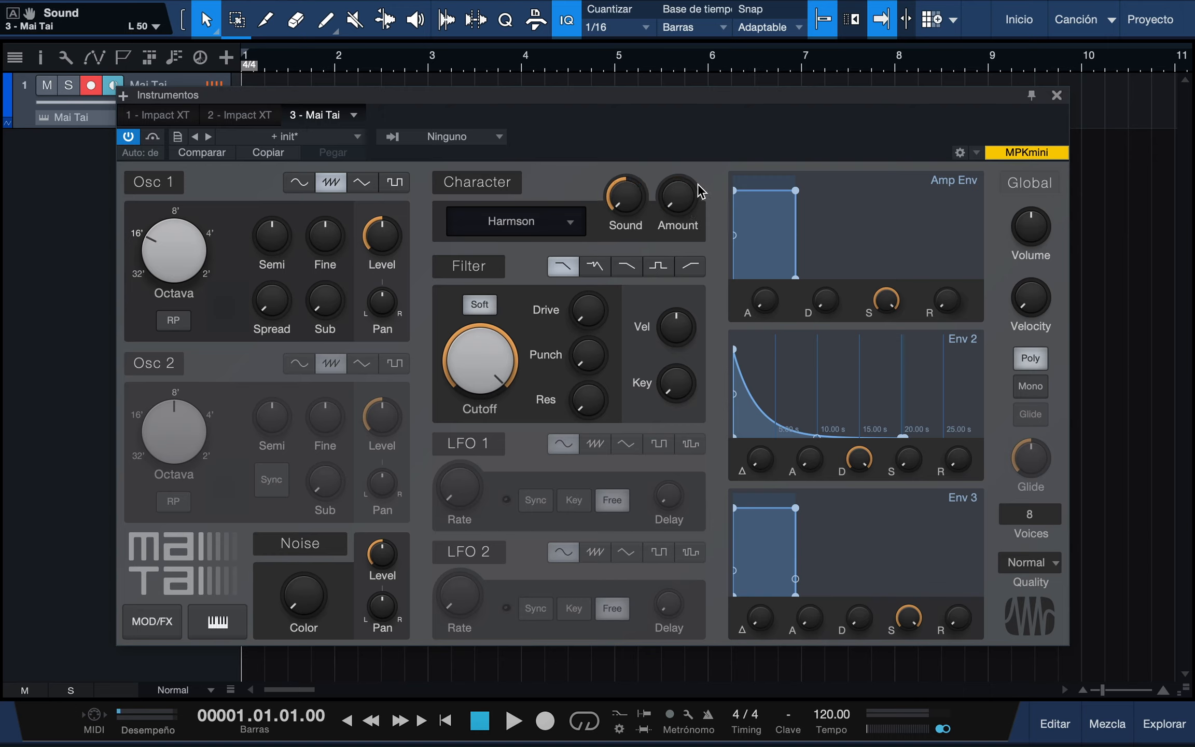
left_click_drag(679, 199, 684, 149)
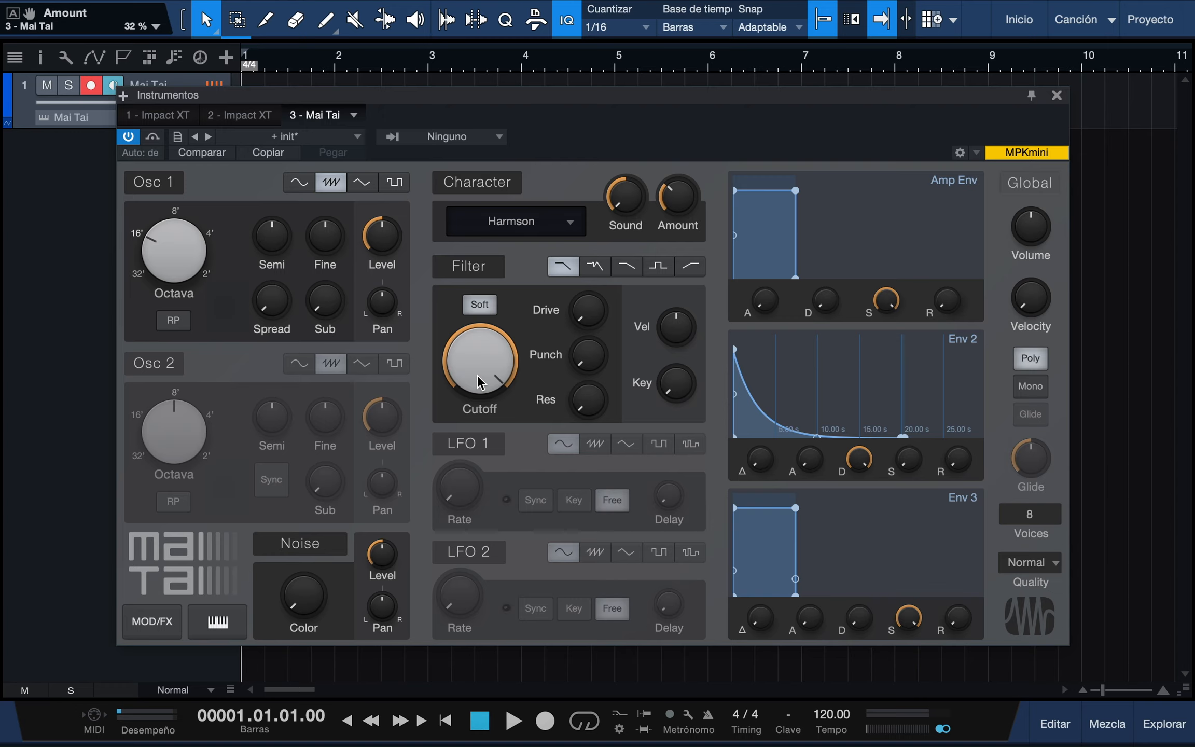
Lower the filter cutoff to about 3.7 kHz and try the Drive, Punch and Resonance controls
mouse_move(479, 376)
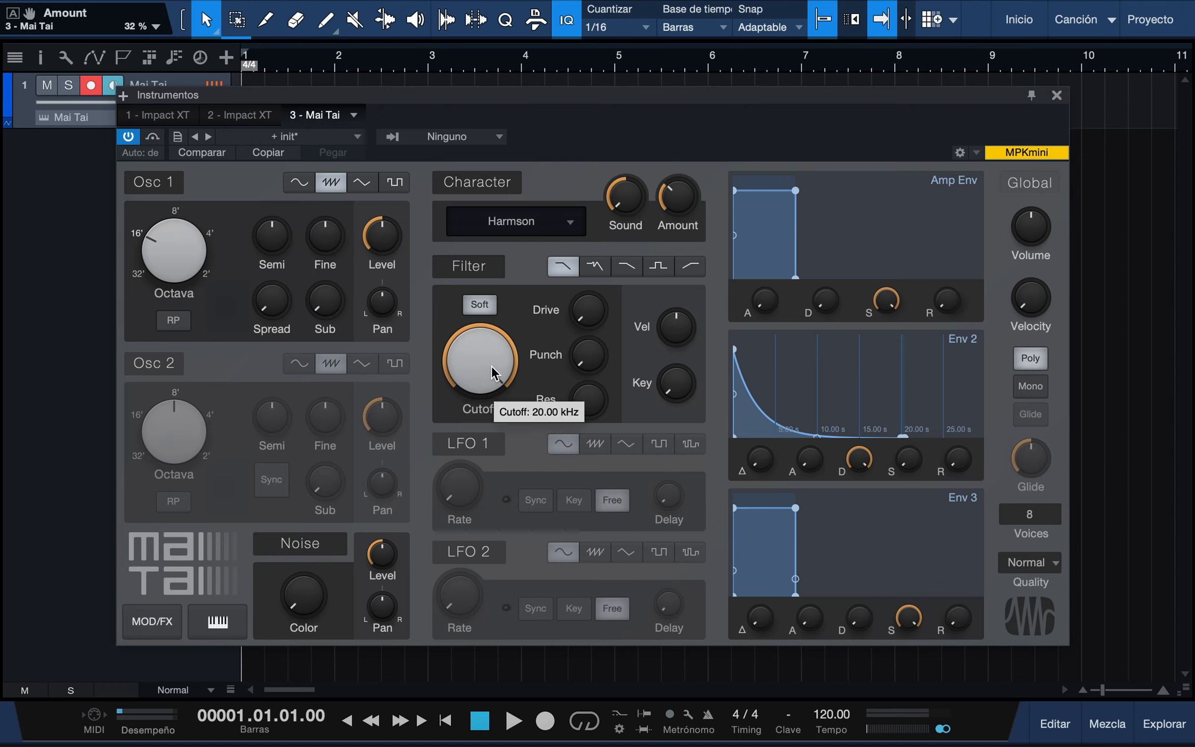
left_click_drag(492, 372, 491, 412)
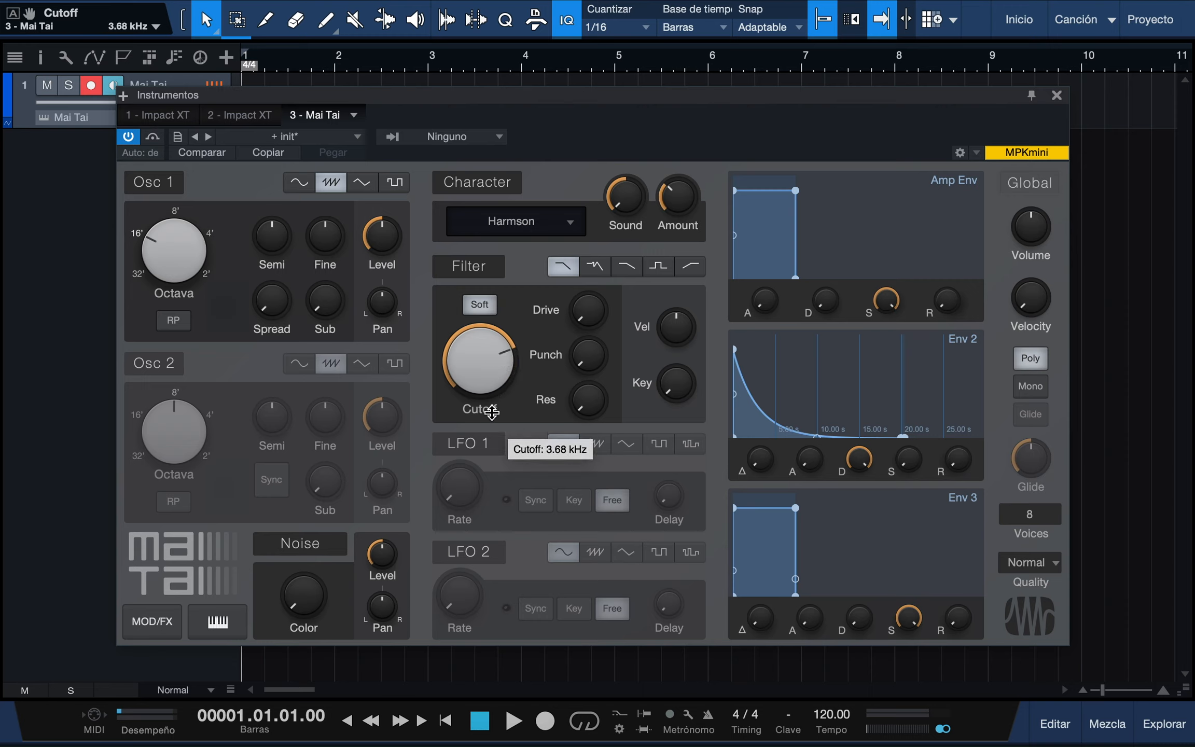
left_click_drag(592, 309, 591, 354)
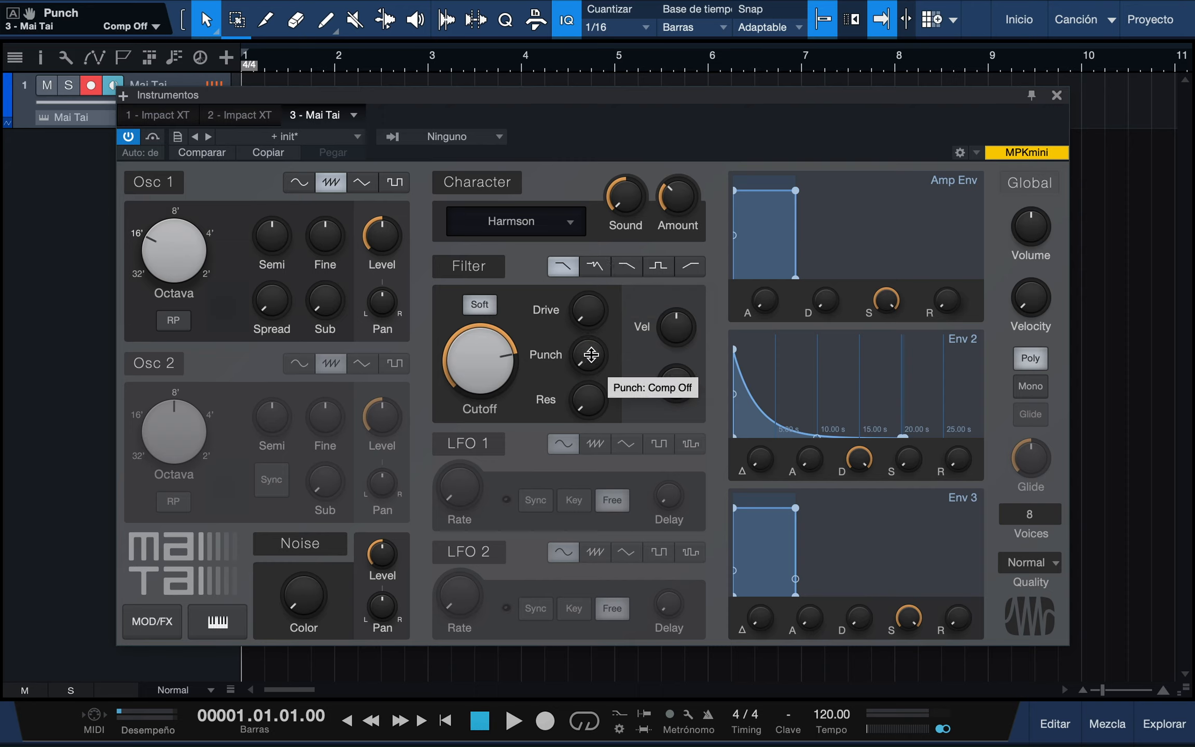
left_click_drag(589, 401, 596, 428)
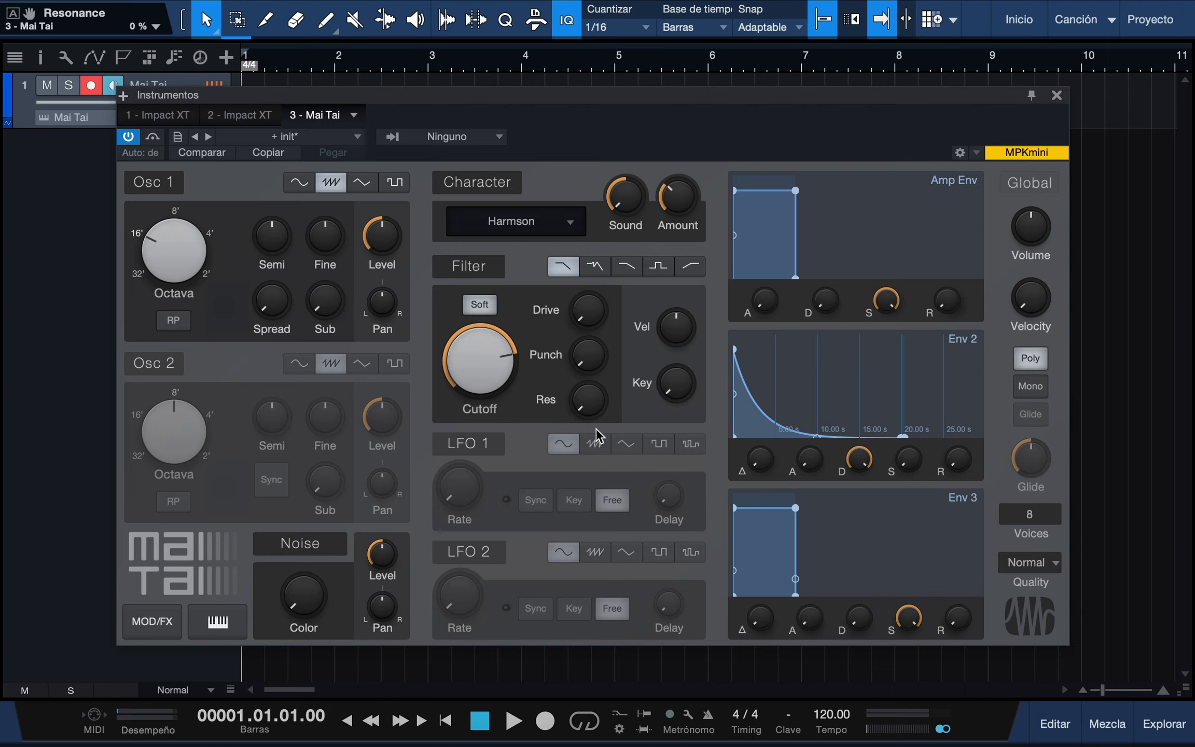
Toggle LFO 1 and LFO 2 on and back off
left_click(470, 447)
left_click(470, 447)
left_click(479, 557)
left_click(479, 558)
Shape the amplitude envelope with a 116 ms attack and a 1.38 s release
mouse_move(763, 311)
left_click_drag(763, 311, 780, 264)
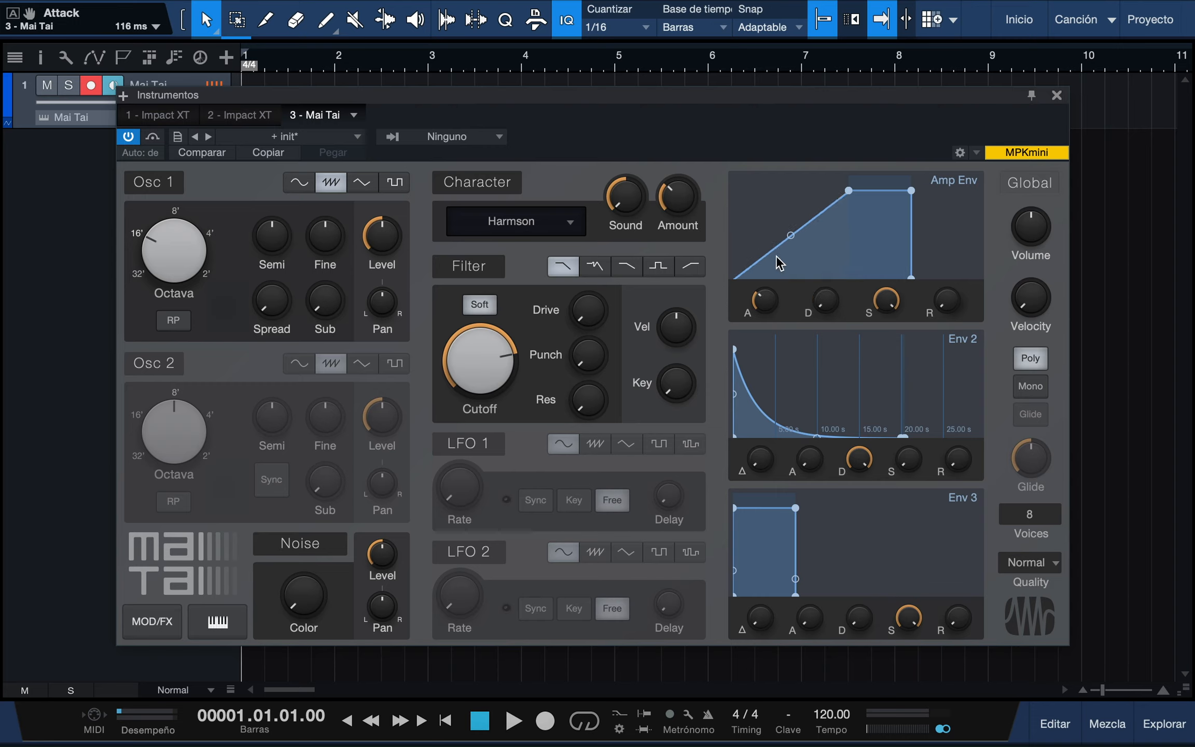
left_click_drag(949, 302, 969, 226)
left_click_drag(954, 294, 956, 283)
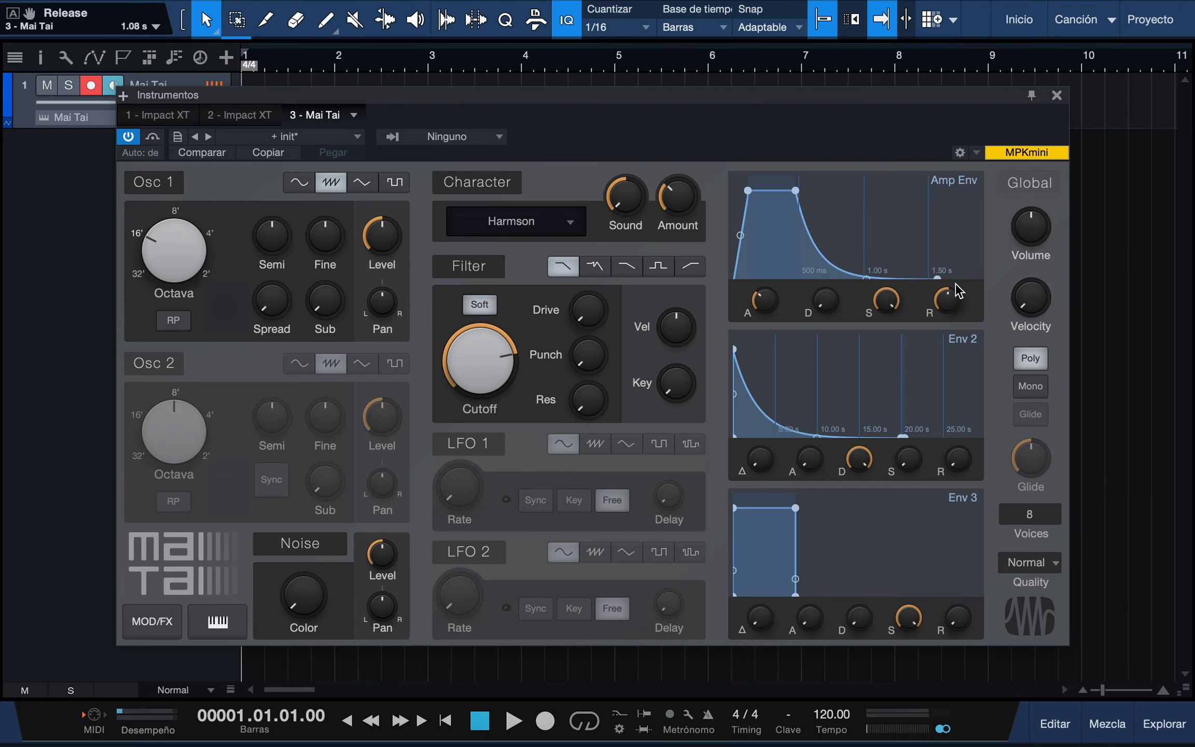
left_click_drag(957, 290, 954, 284)
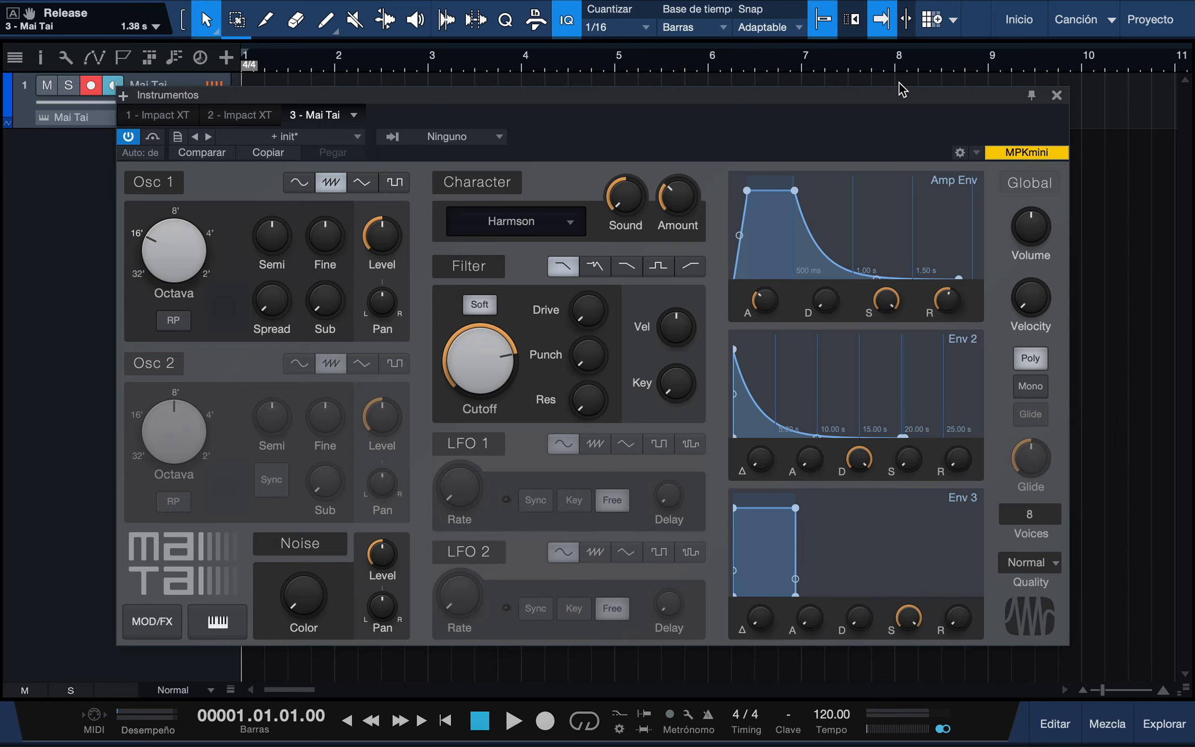
Move the instrument window up, show the modulation and effects section, and view FX B before returning to FX A
left_click_drag(899, 103, 901, 17)
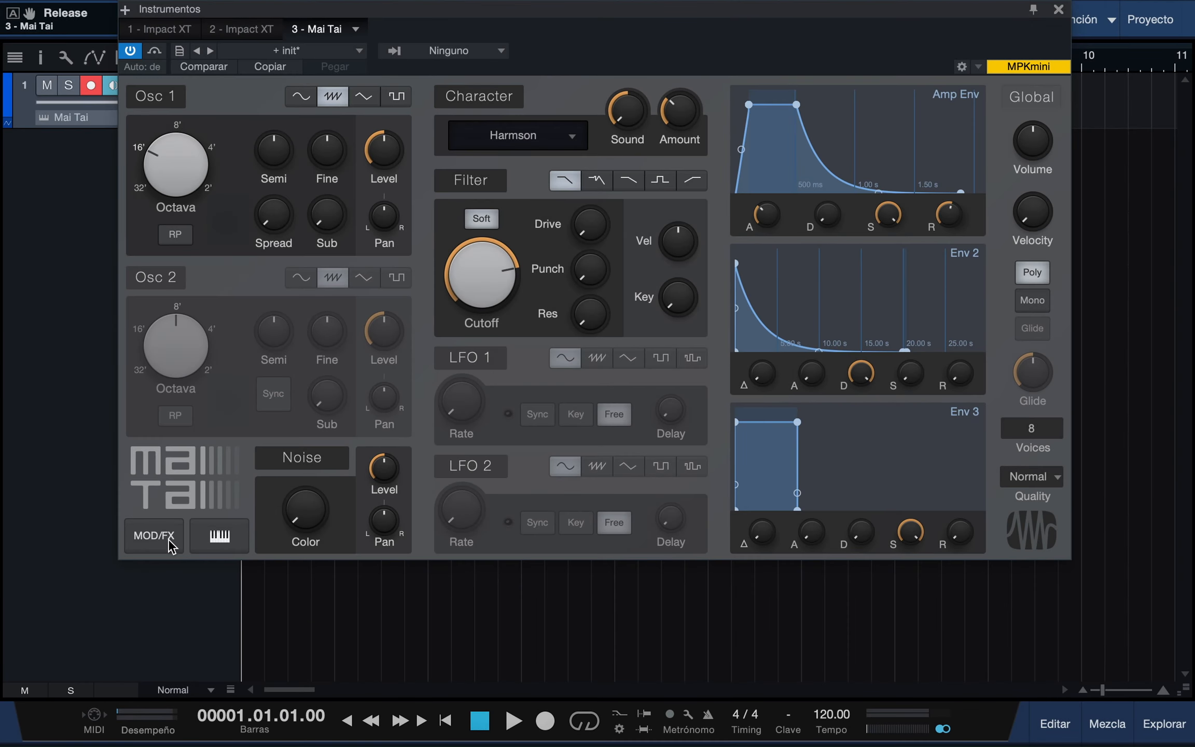
left_click(168, 538)
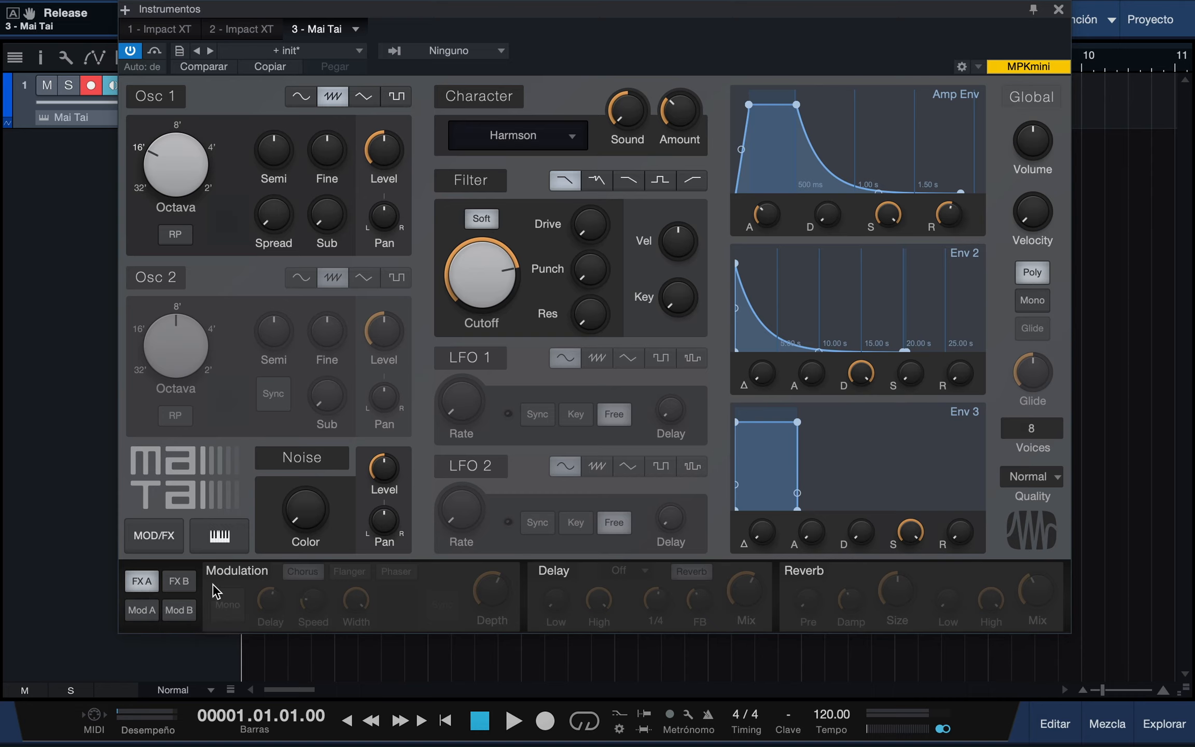
left_click(179, 581)
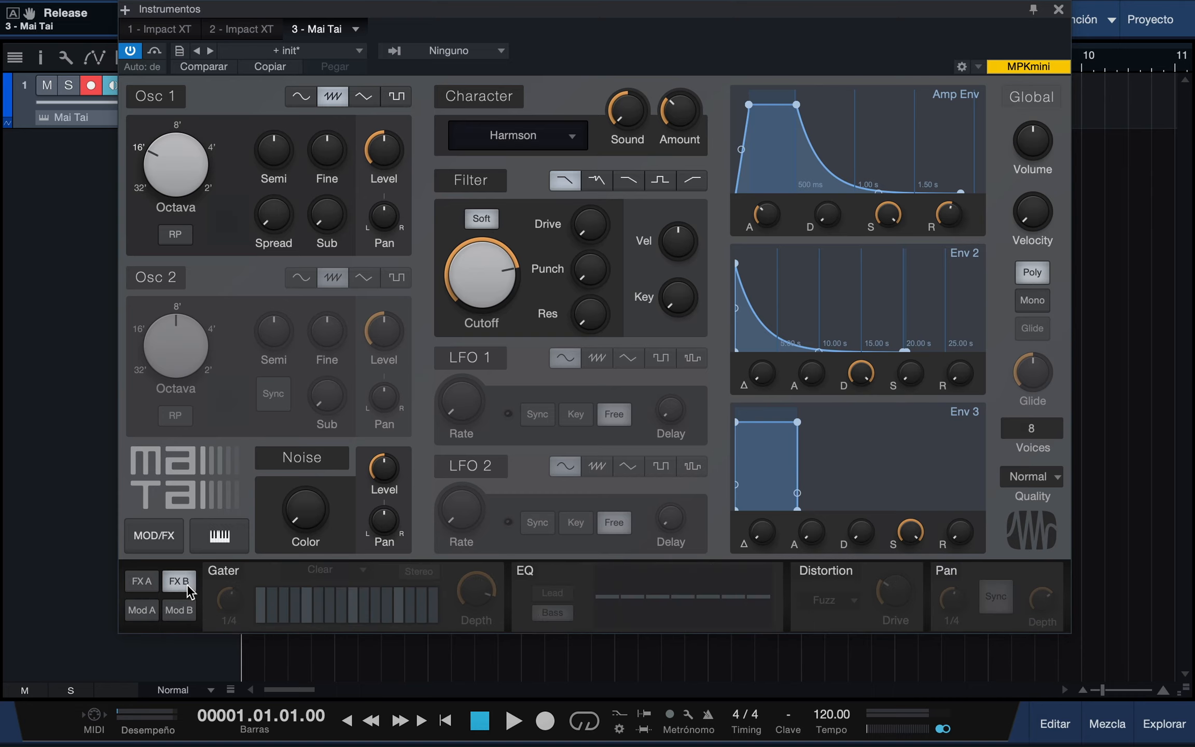
left_click(142, 582)
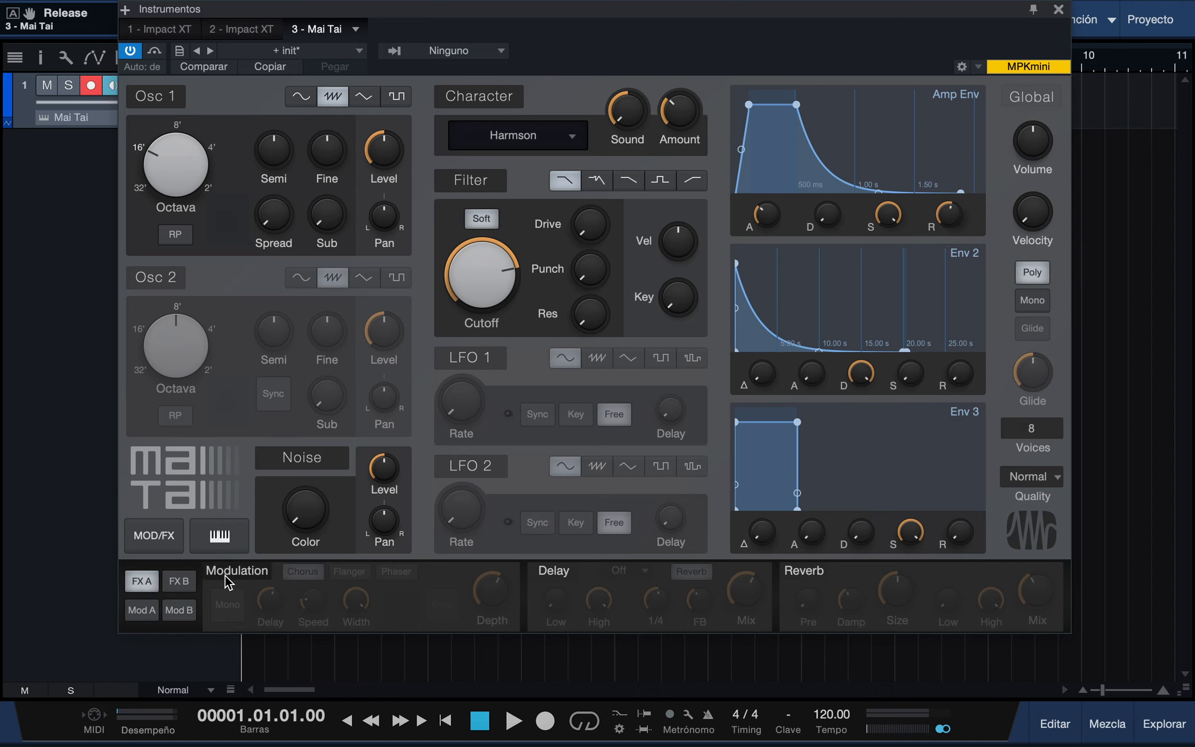
Toggle the Delay and Reverb effects on and back off, and show the FX B effects
left_click(567, 576)
left_click(566, 575)
left_click(791, 571)
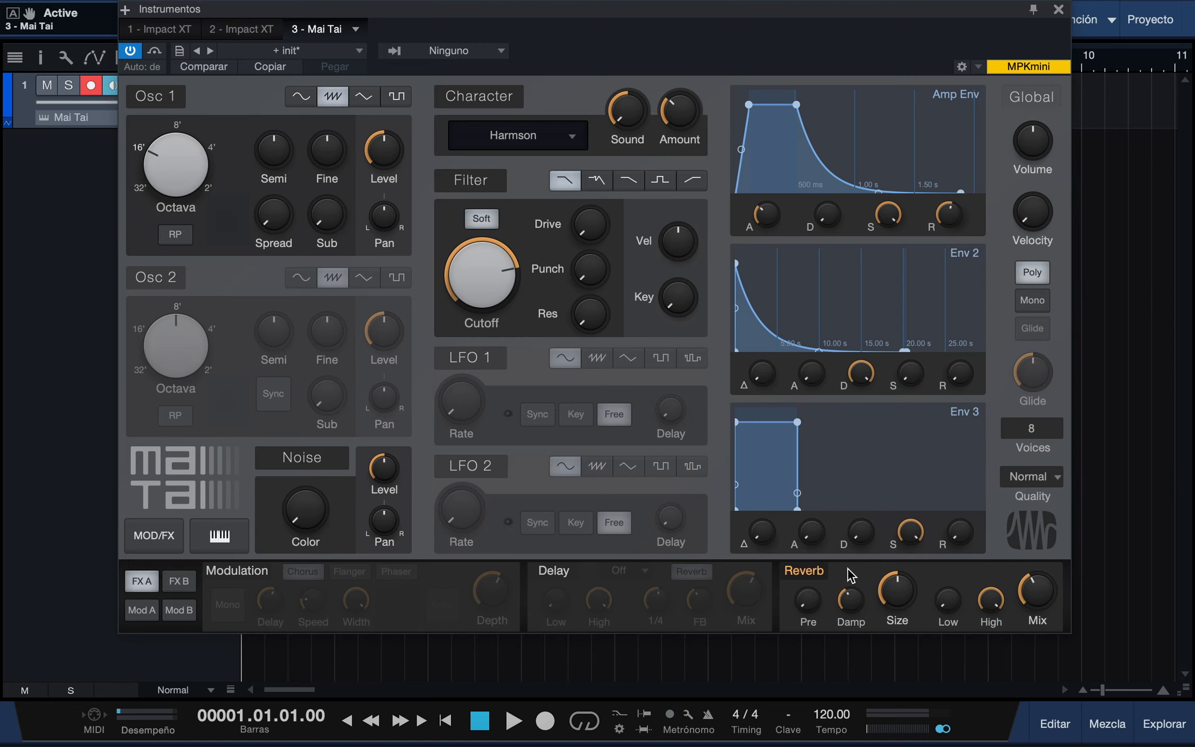
left_click(806, 569)
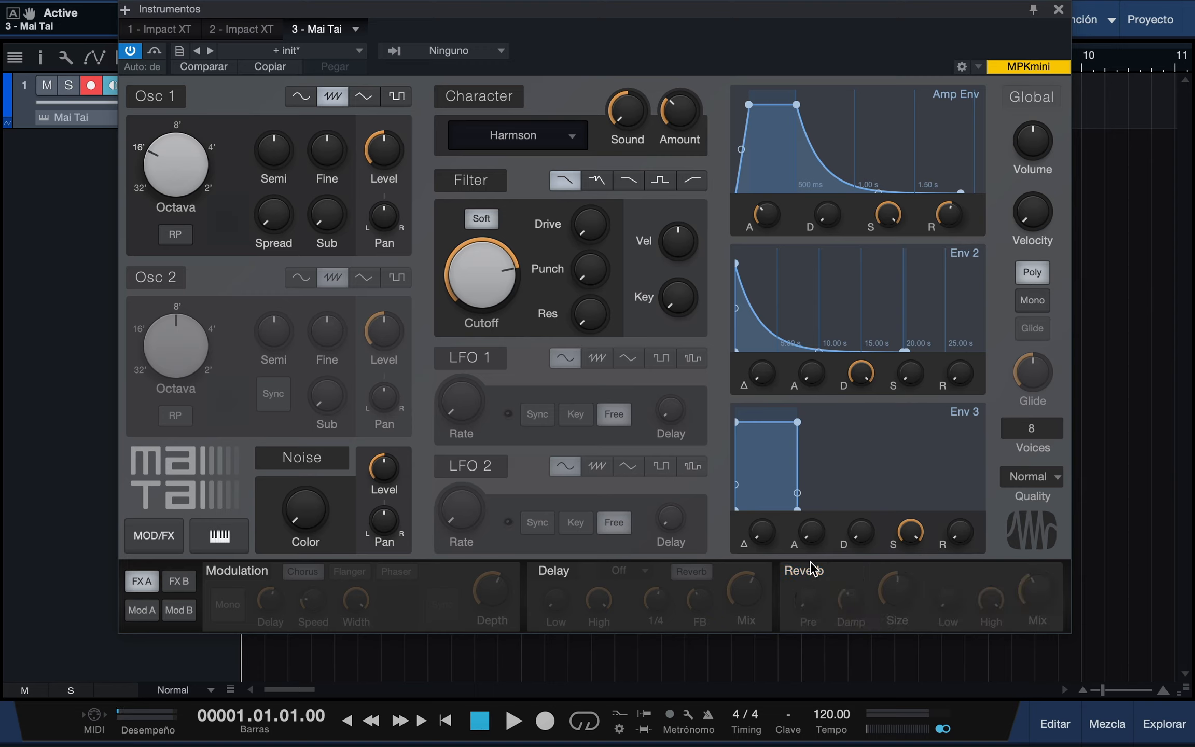
left_click(180, 581)
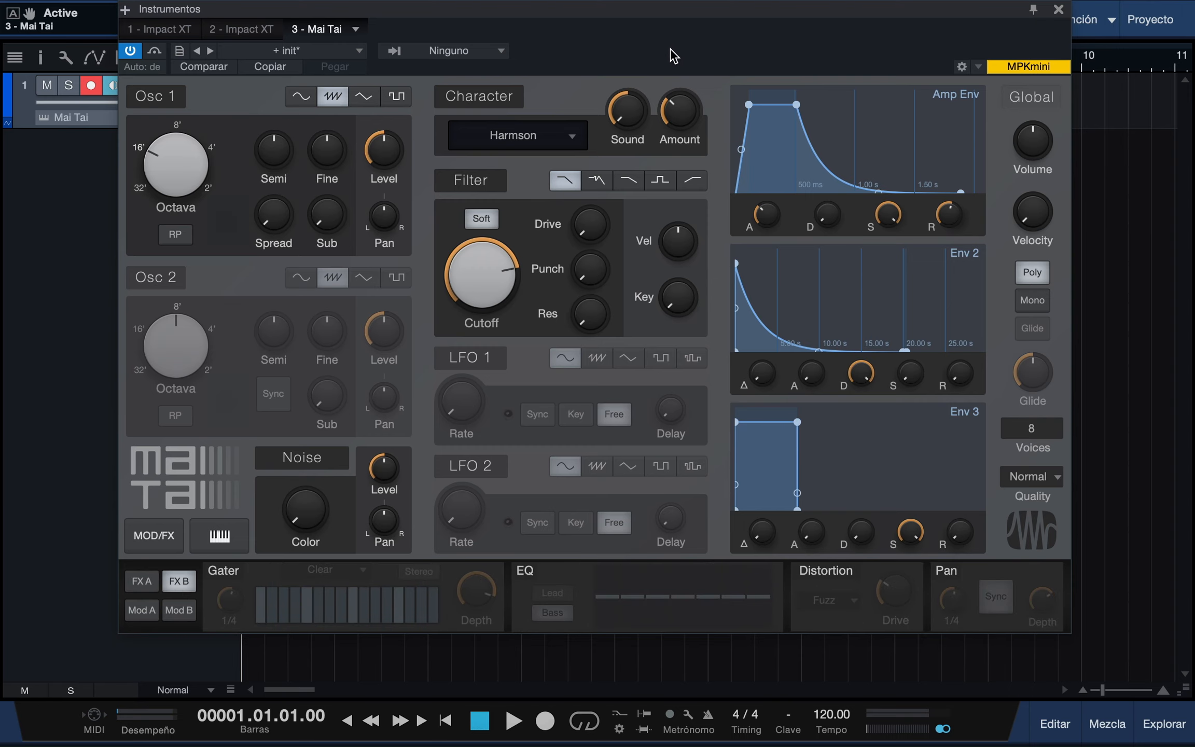
mouse_move(696, 12)
left_mouse_down()
mouse_move(704, 38)
mouse_move(710, 11)
left_mouse_up()
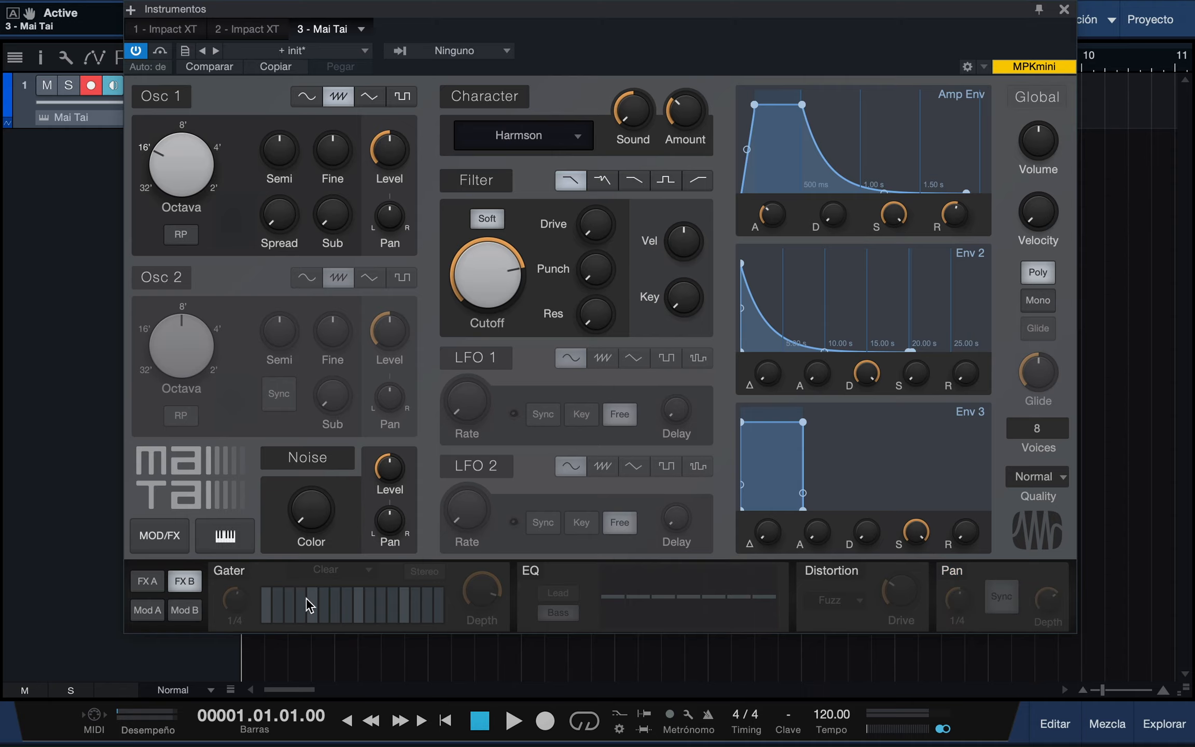
In the Mod A matrix, set slot 1's source to LFO 1 and enable LFO 1
left_click(149, 610)
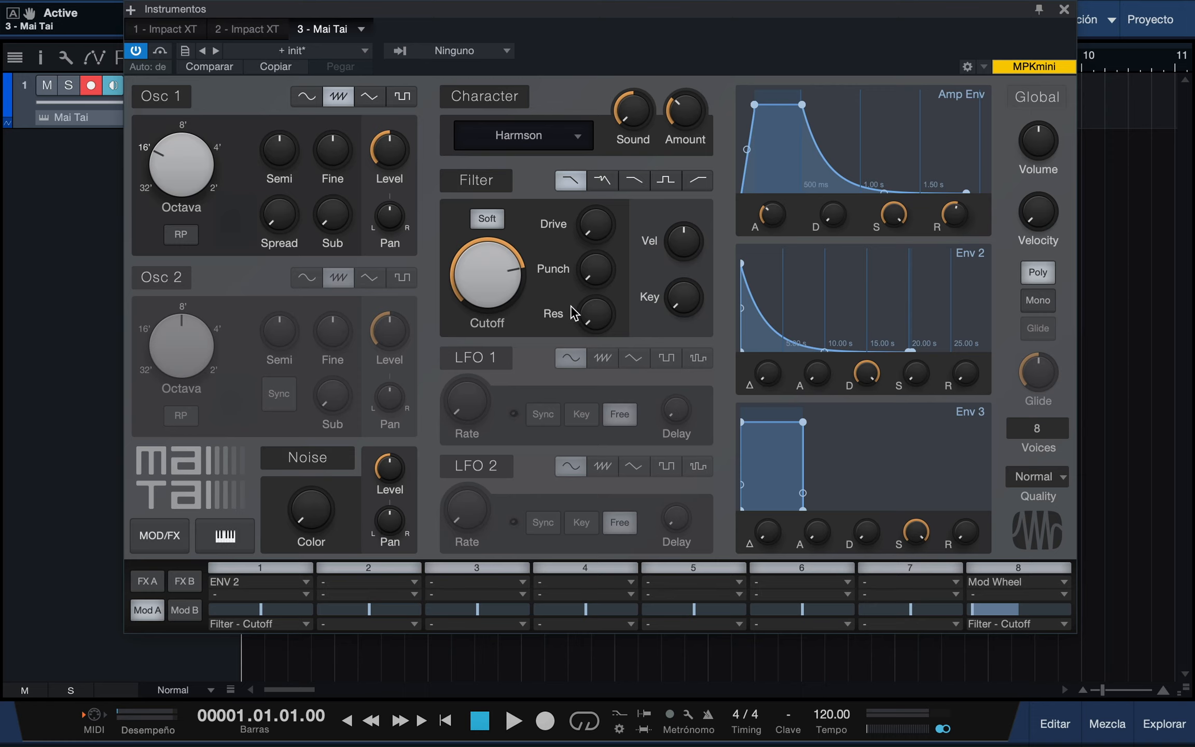
left_click(300, 580)
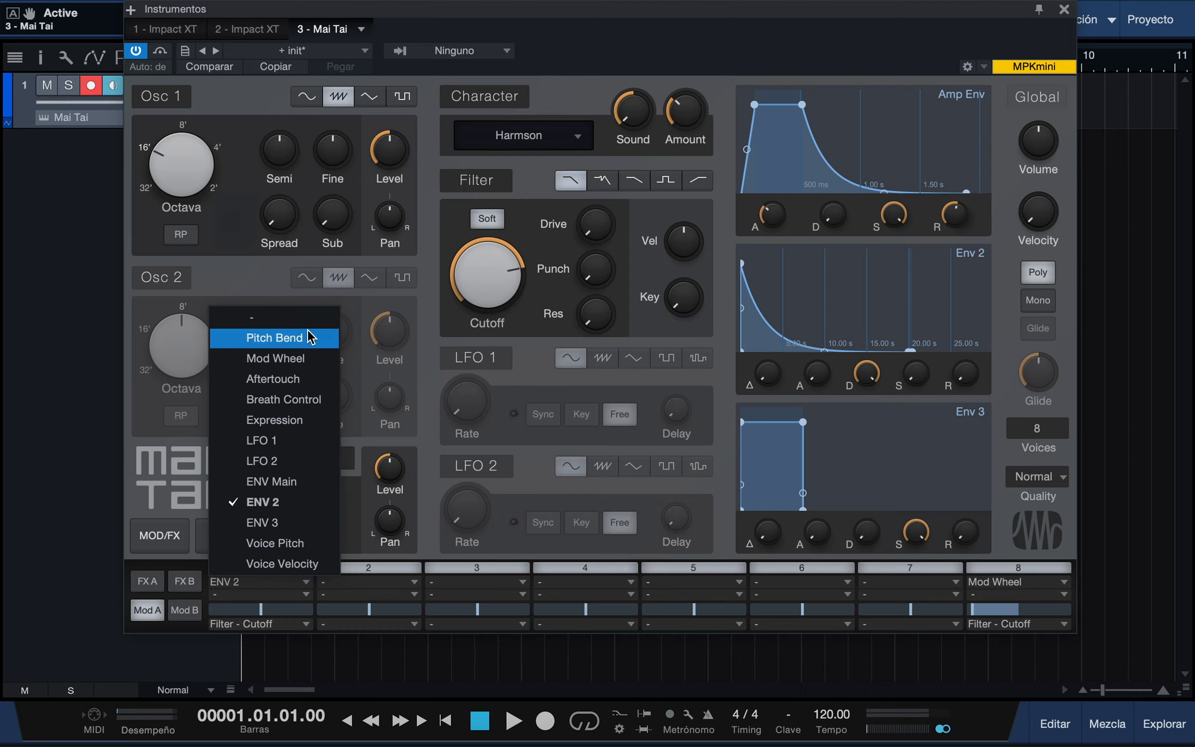
left_click(294, 442)
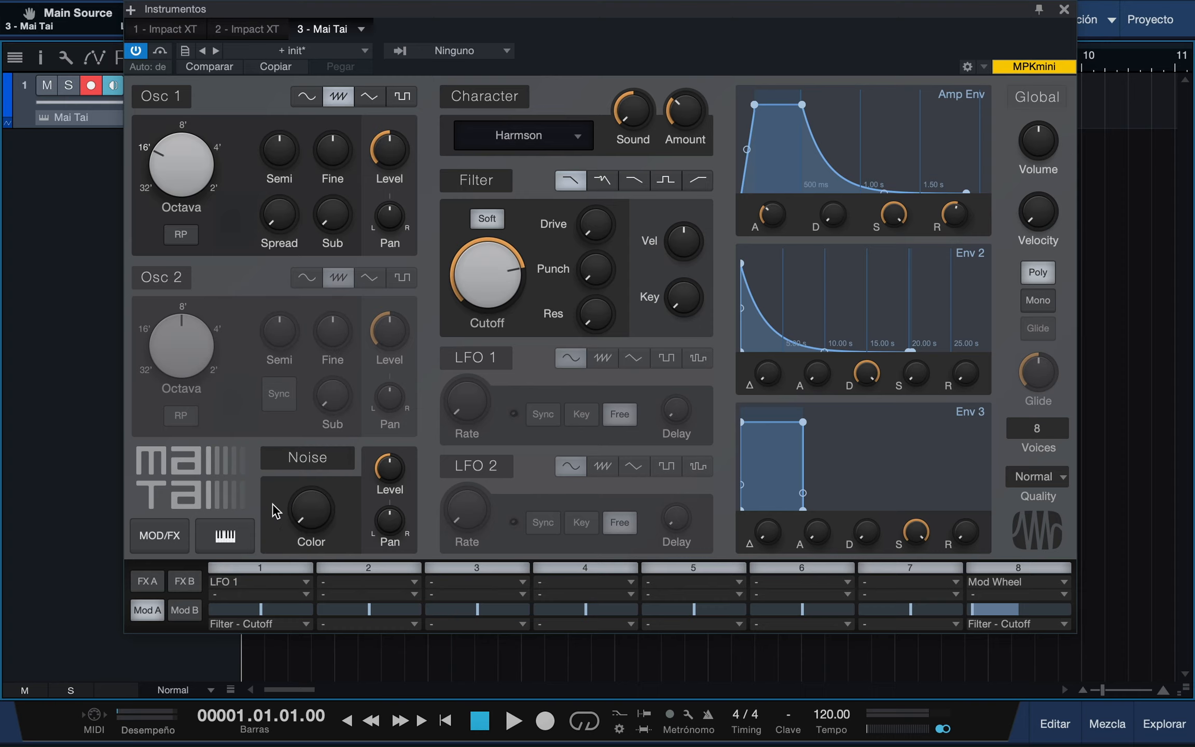
left_click(482, 358)
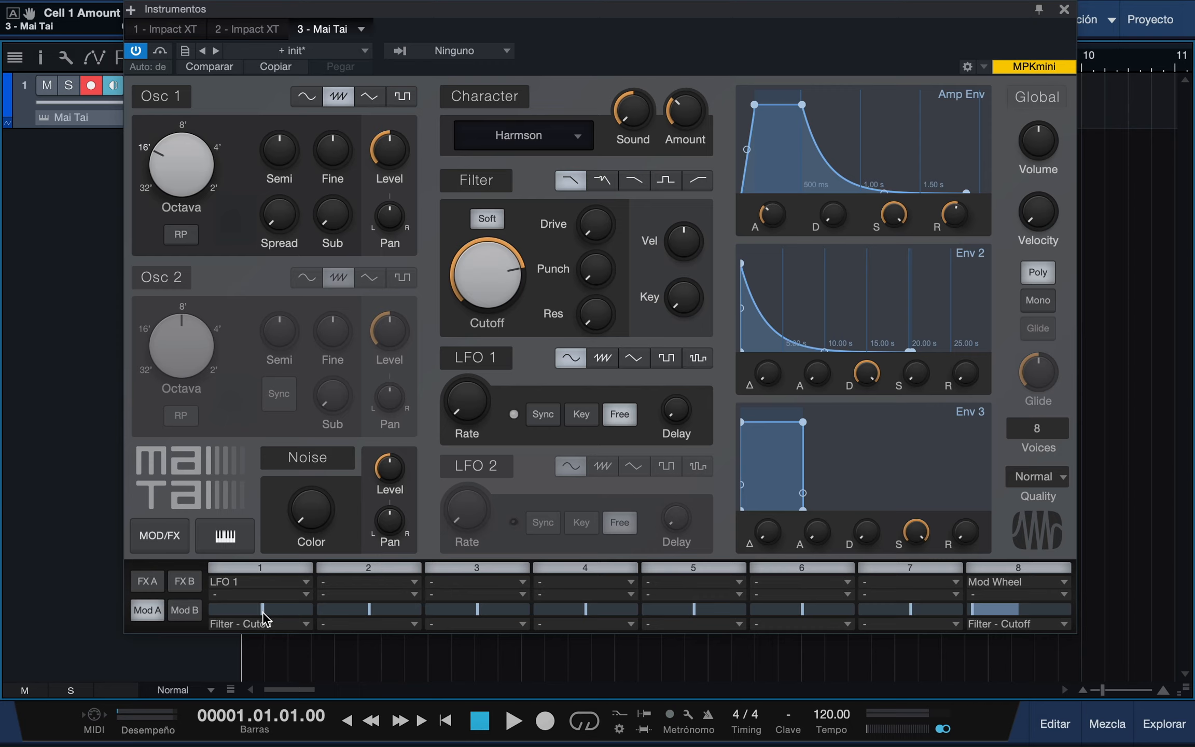
Give modulation slot 1 a strong negative amount on the filter cutoff and set LFO 1's rate to about 2.82 Hz
mouse_move(262, 611)
left_mouse_down()
mouse_move(291, 611)
mouse_move(236, 611)
mouse_move(256, 611)
left_mouse_up()
left_click_drag(244, 611, 222, 610)
left_click_drag(470, 400, 475, 334)
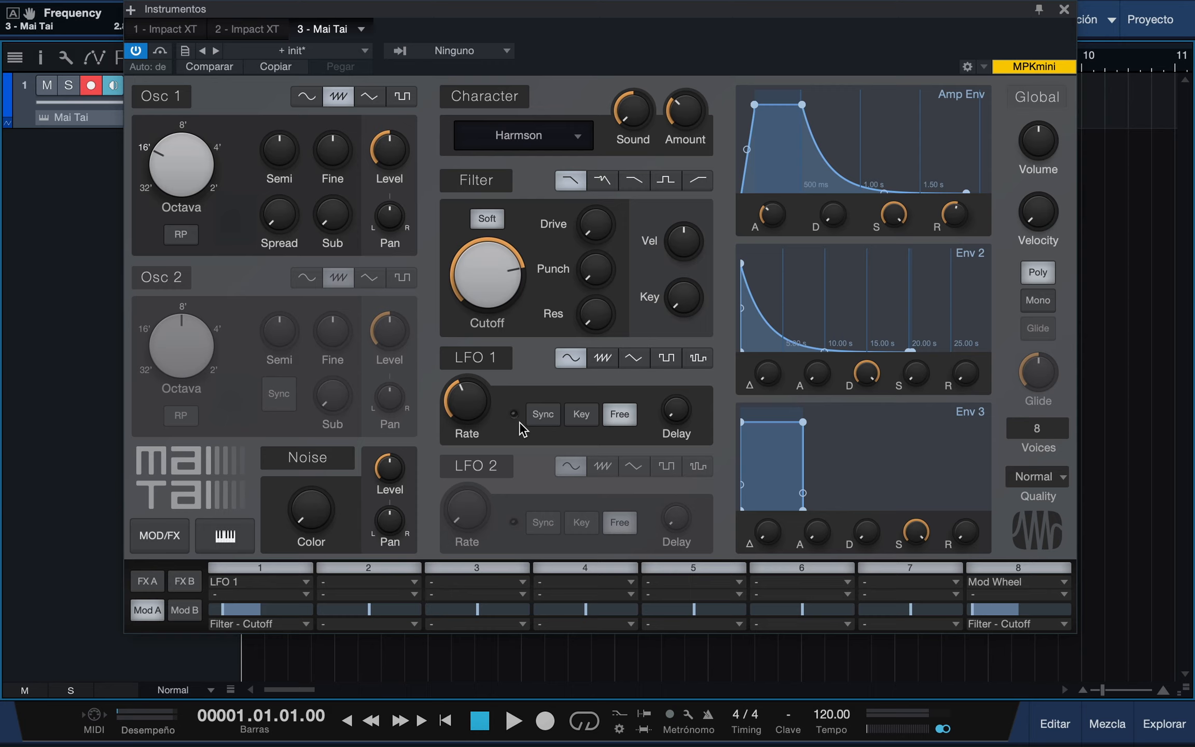
mouse_move(482, 406)
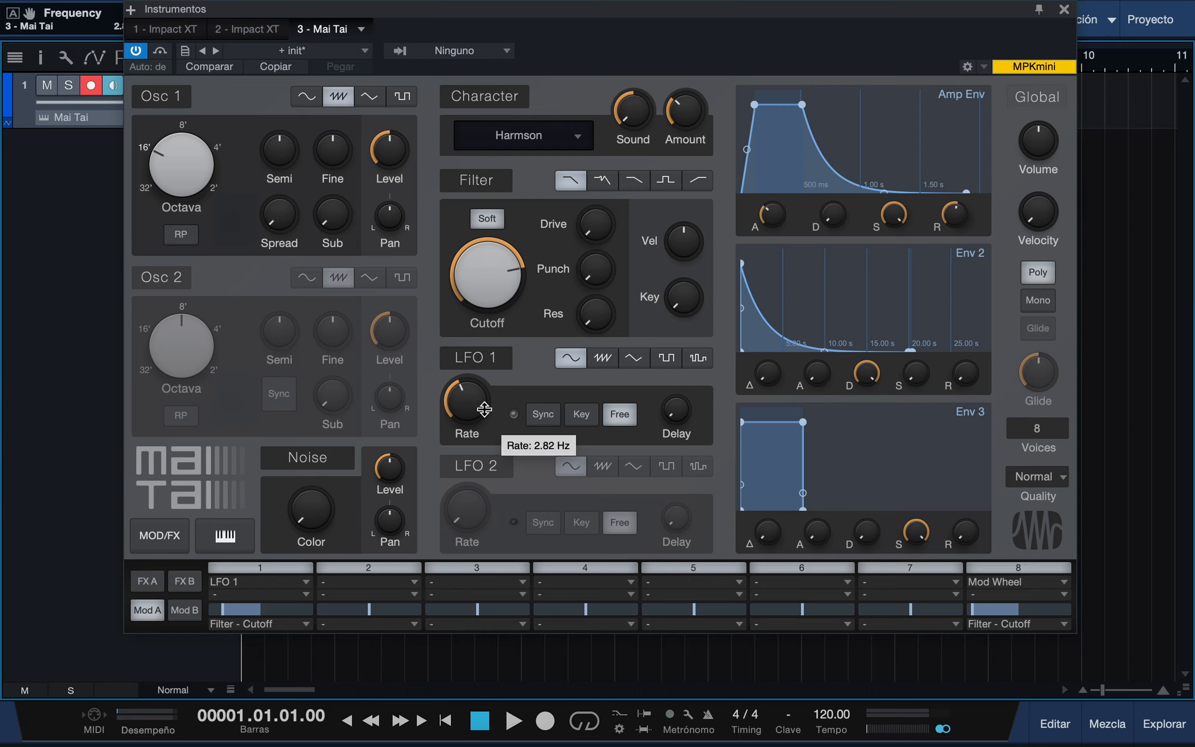
left_click_drag(480, 405, 479, 402)
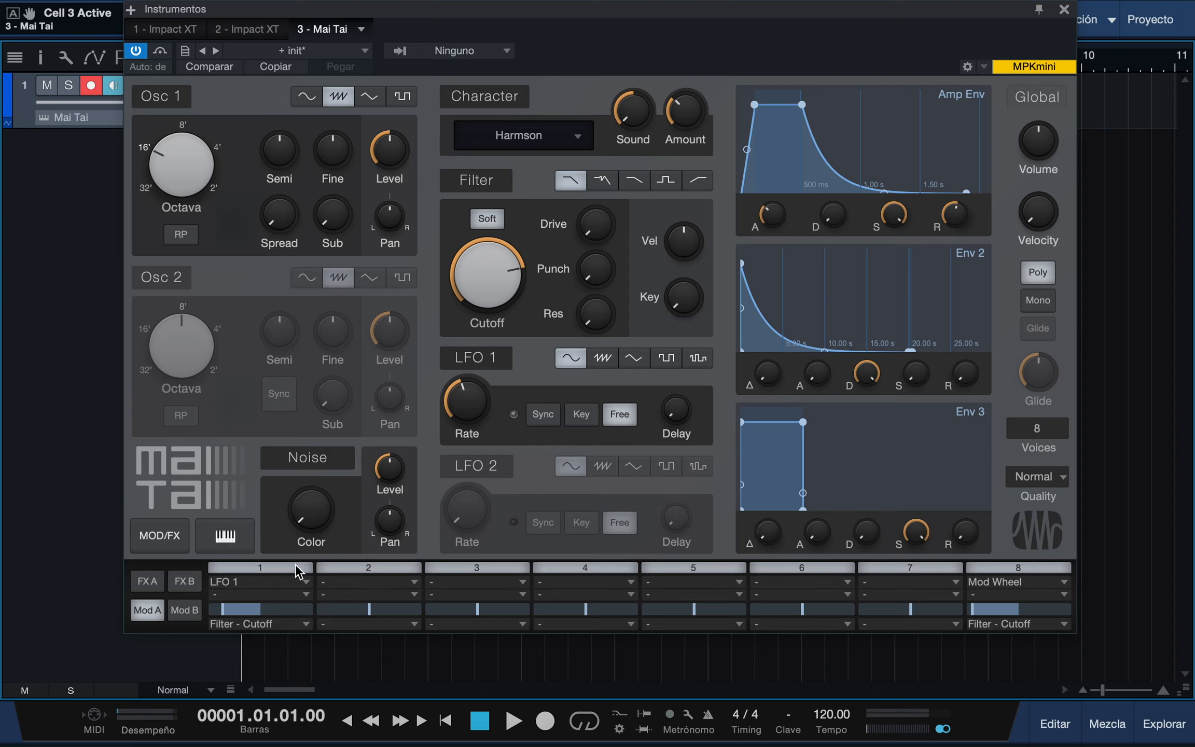
Hide the modulation and effects section, show the on-screen keyboard and play some notes on it
left_click(164, 531)
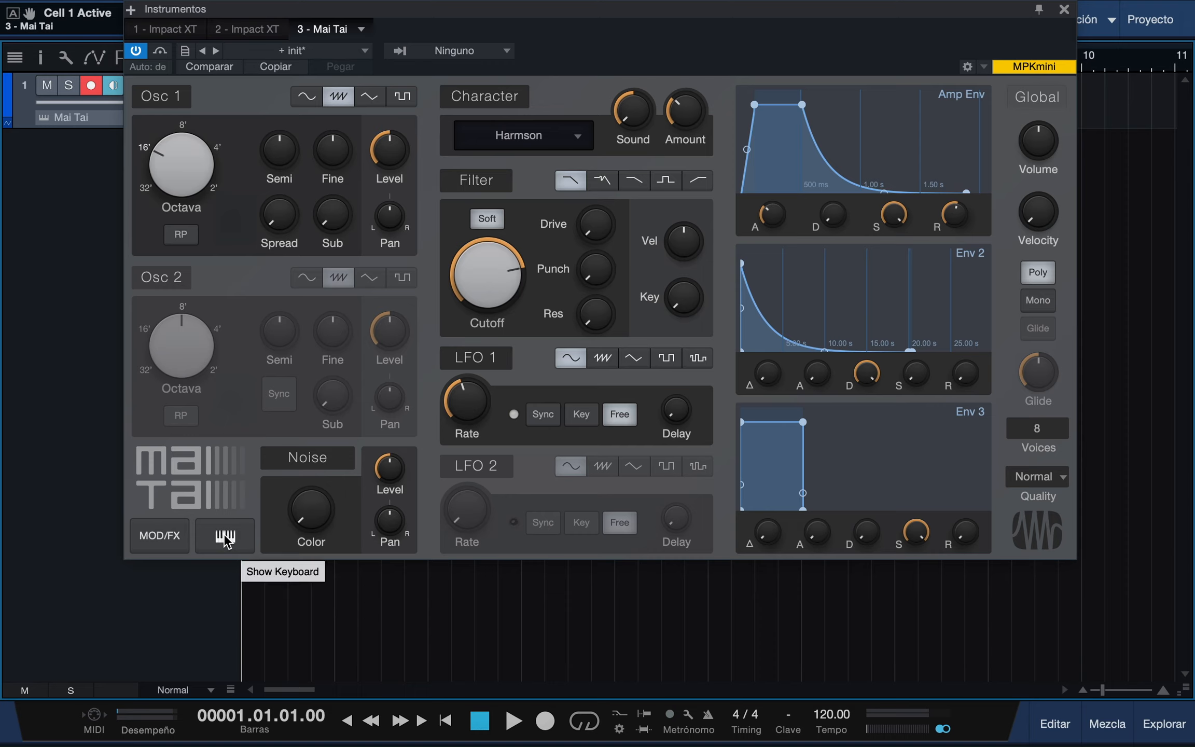
left_click(225, 537)
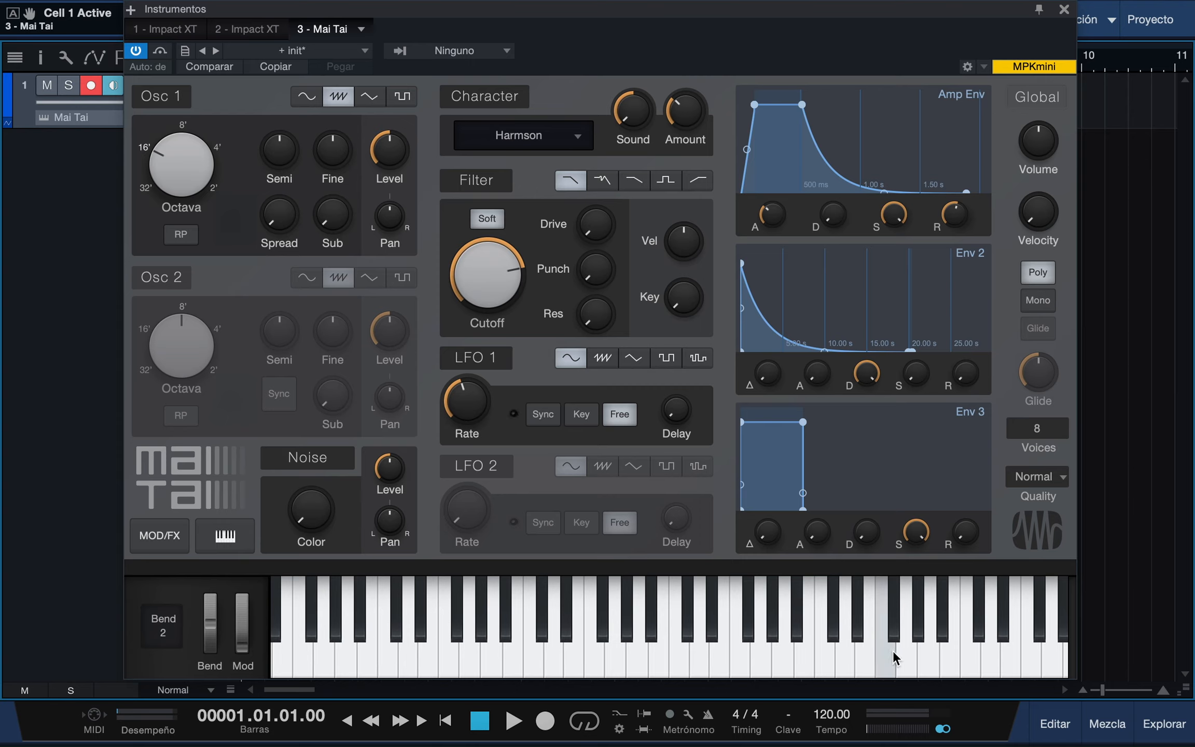
left_click(534, 658)
left_click_drag(537, 666, 456, 658)
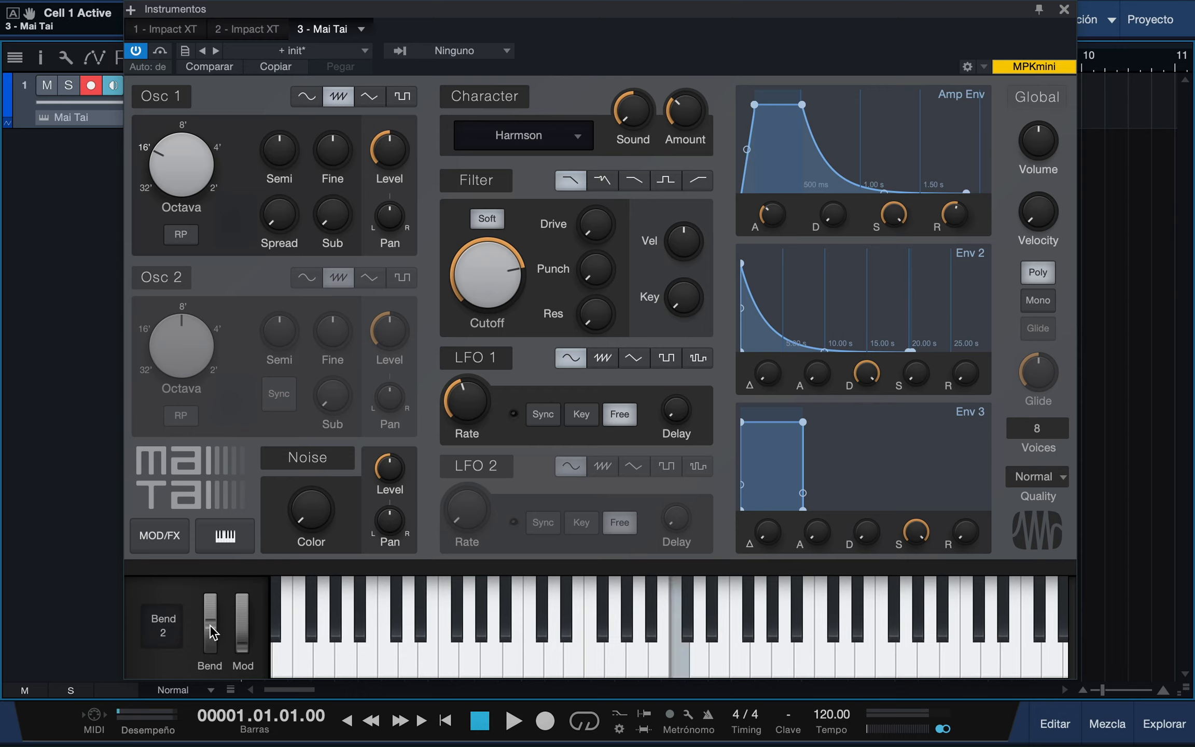
Try the pitch bend wheel up and down, set the bend range to 5, and move the instrument window slightly down
left_click_drag(209, 624, 210, 600)
left_click_drag(205, 652, 208, 623)
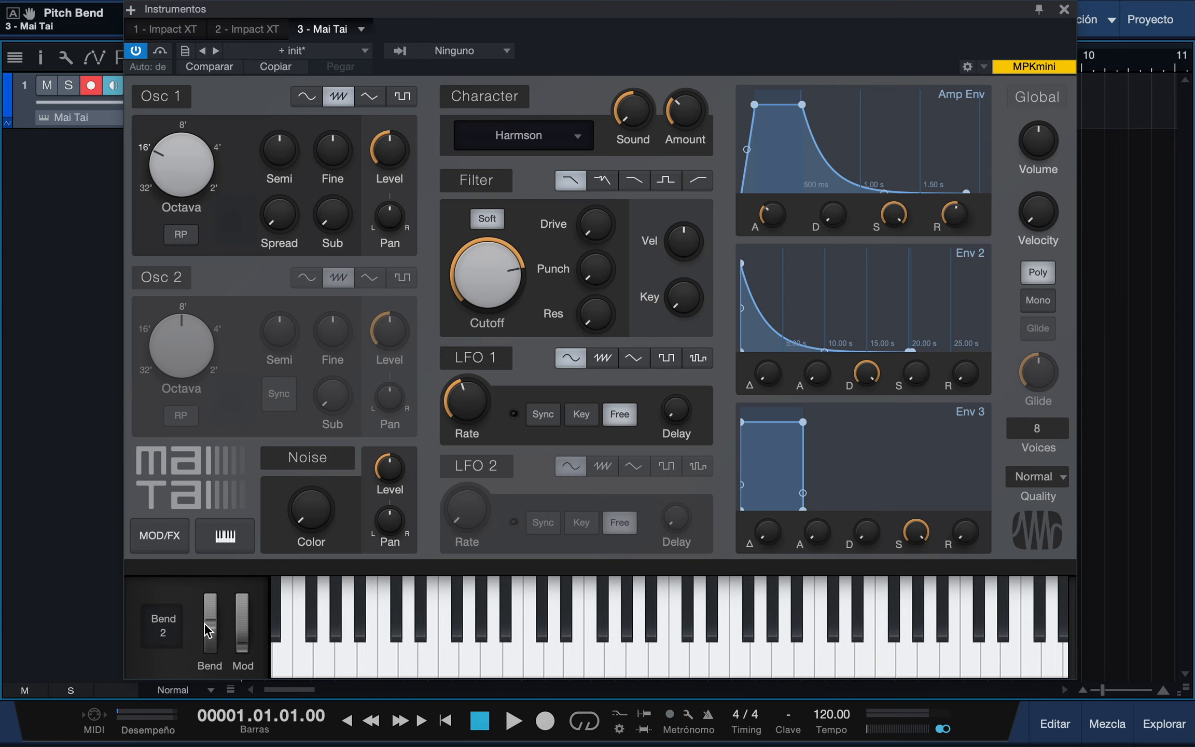
type("5")
key("Return")
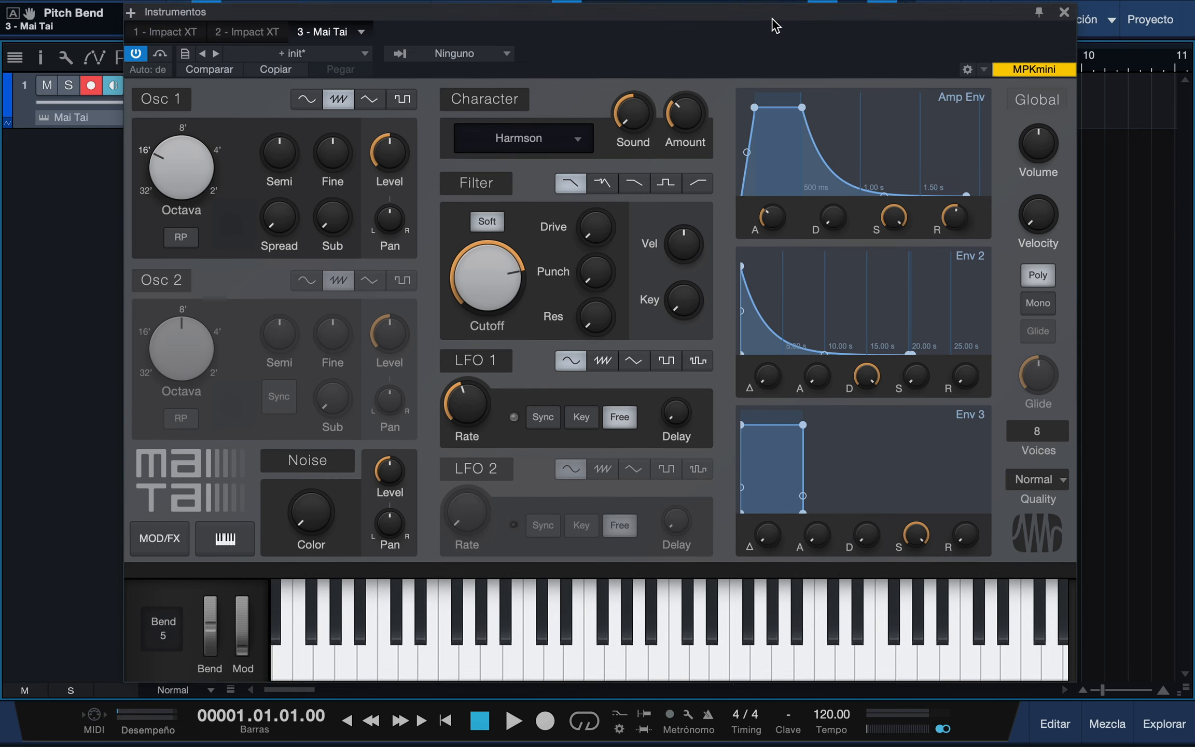
left_click_drag(772, 15, 771, 35)
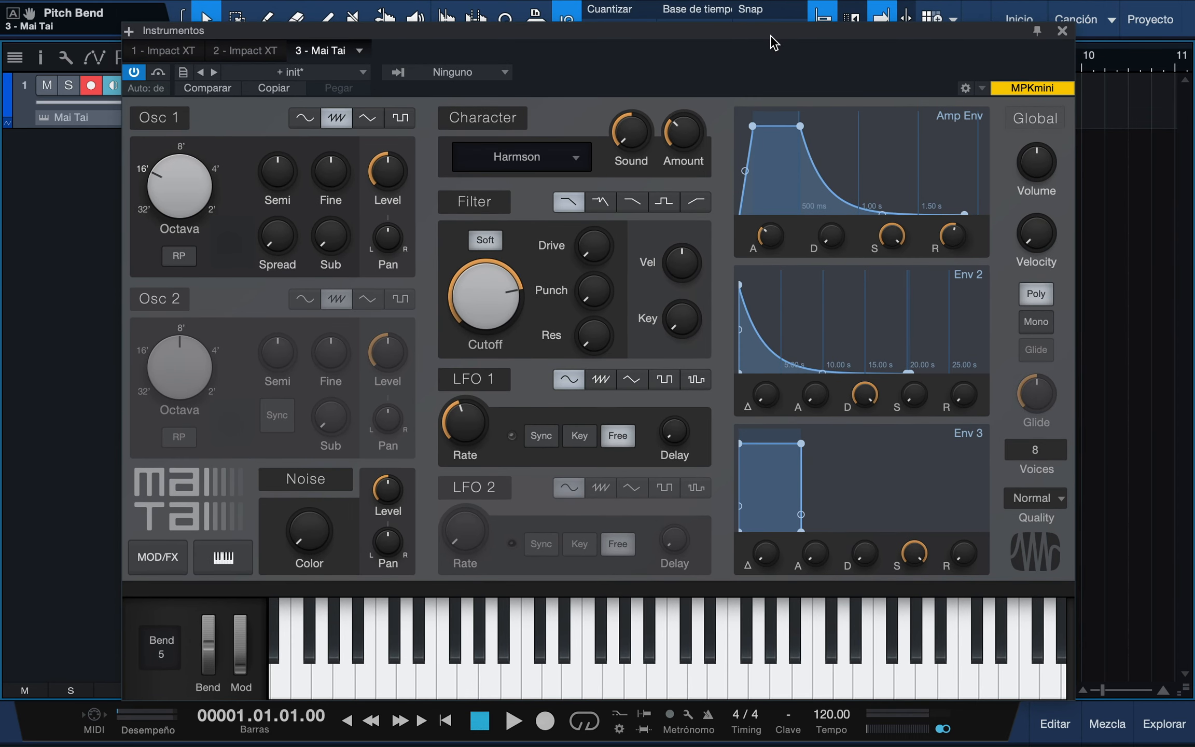